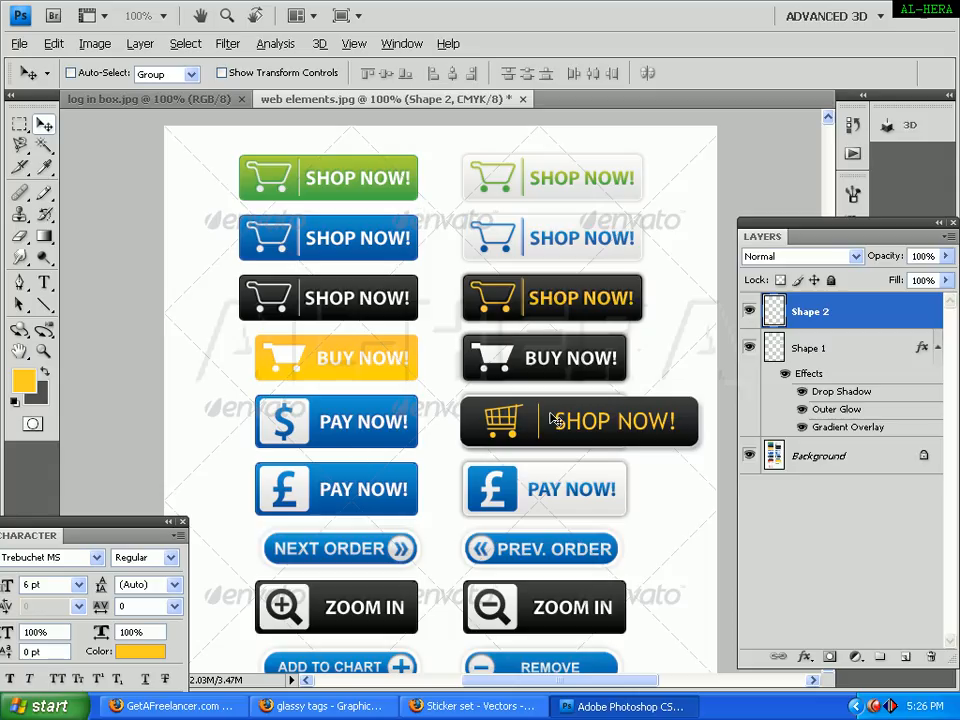
# Select the Shape 1 layer of the large black SHOP NOW! button and shift it about one pixel sideways
pyautogui.click(829, 120)
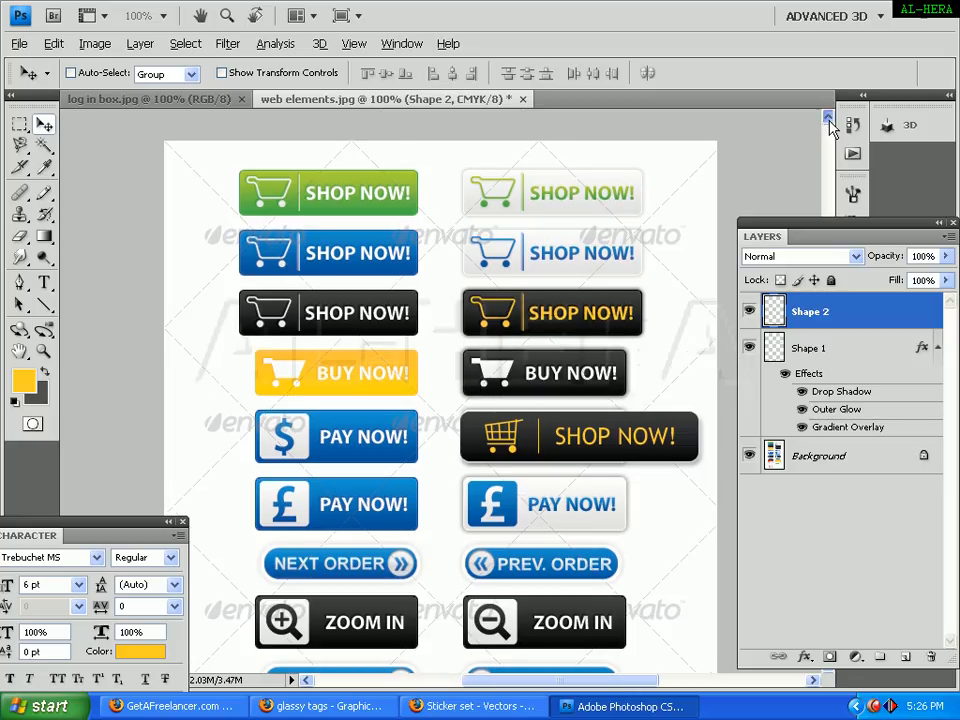
pyautogui.click(829, 120)
pyautogui.click(829, 120)
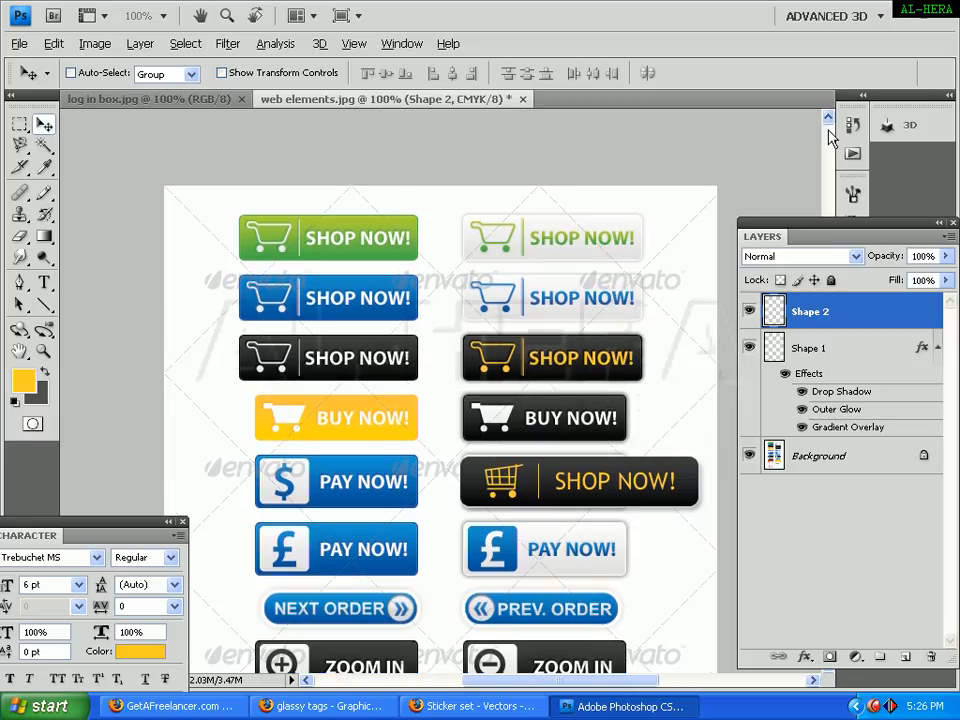
pyautogui.click(829, 120)
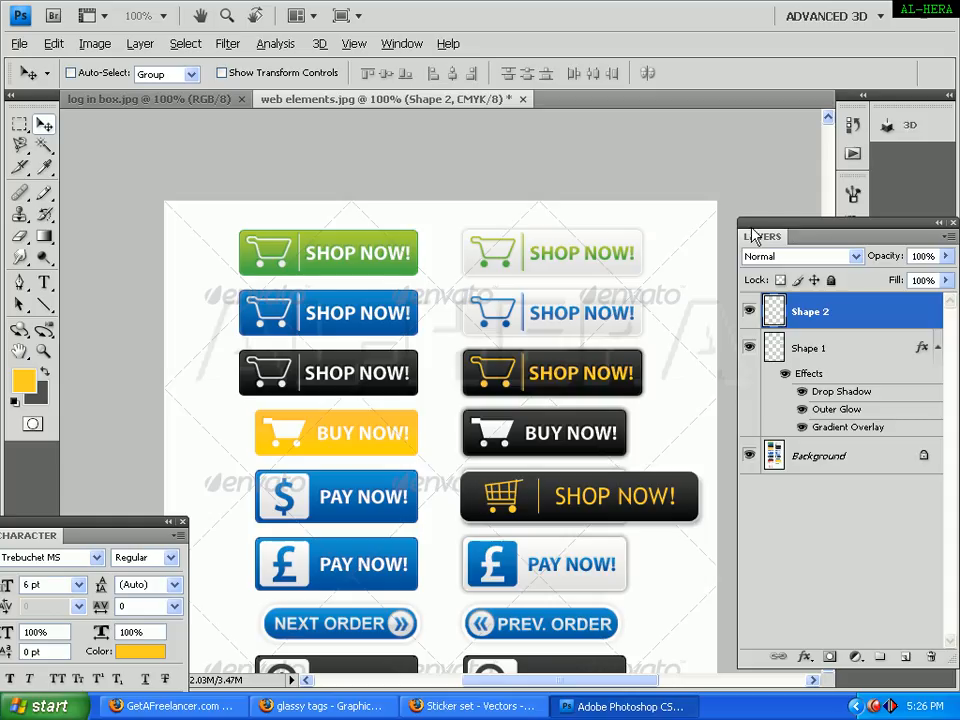
pyautogui.moveTo(762, 229)
pyautogui.mouseDown()
pyautogui.moveTo(806, 210)
pyautogui.moveTo(840, 210)
pyautogui.moveTo(771, 241)
pyautogui.mouseUp()
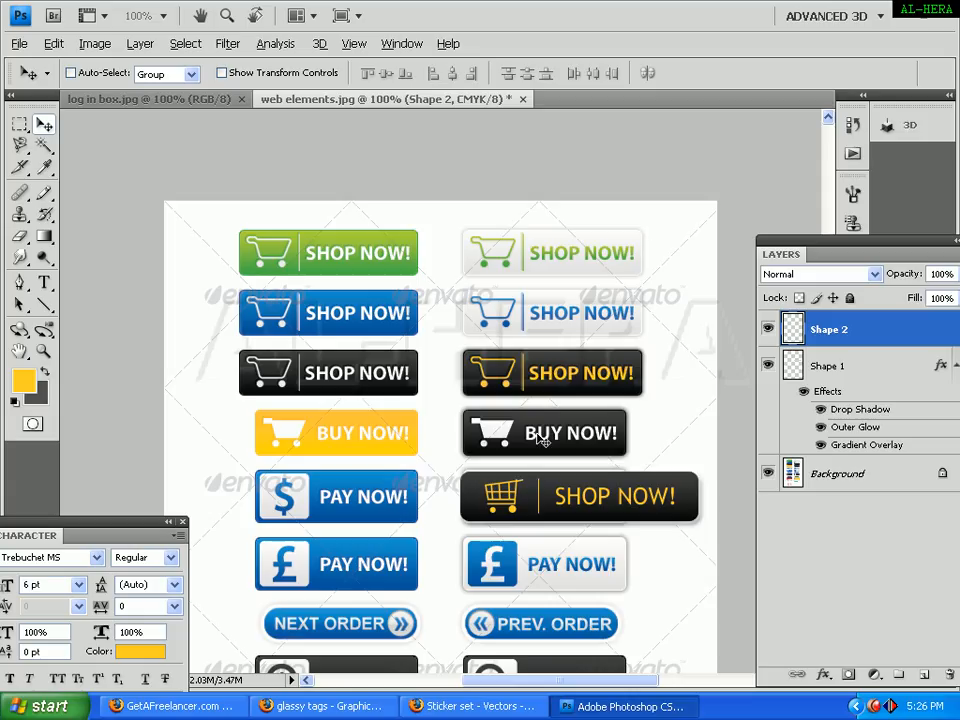
pyautogui.rightClick(556, 493)
pyautogui.click(562, 498)
pyautogui.moveTo(553, 498)
pyautogui.mouseDown()
pyautogui.moveTo(548, 508)
pyautogui.moveTo(550, 498)
pyautogui.mouseUp()
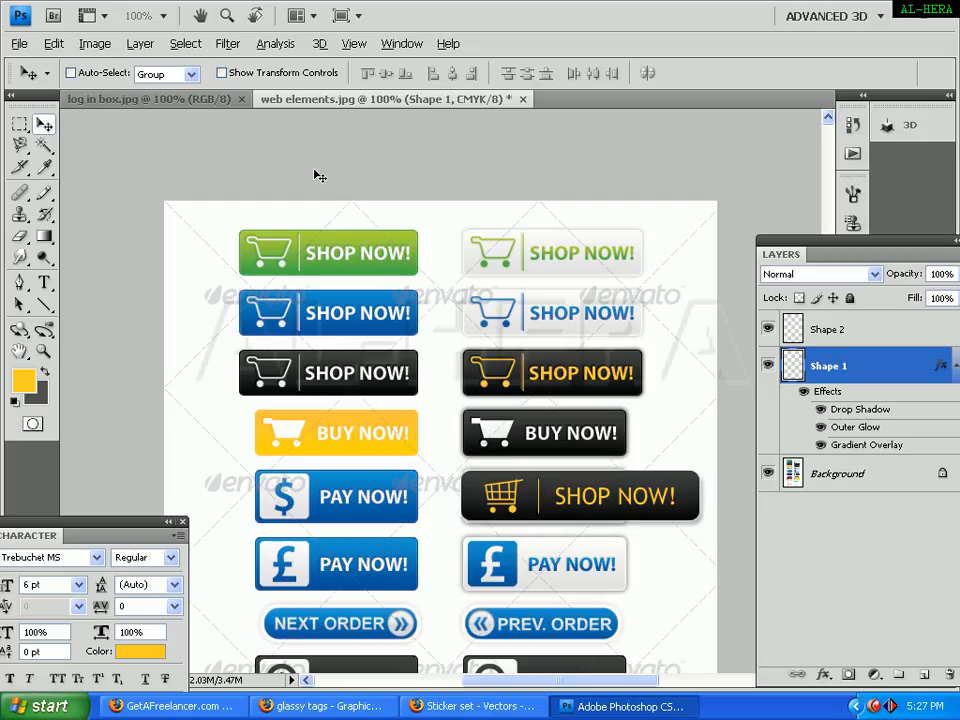
# Draw a yellow rounded rectangle with a 10 px radius across the canvas's left edge beside the BUY NOW! button and rasterize its layer
pyautogui.click(44, 305)
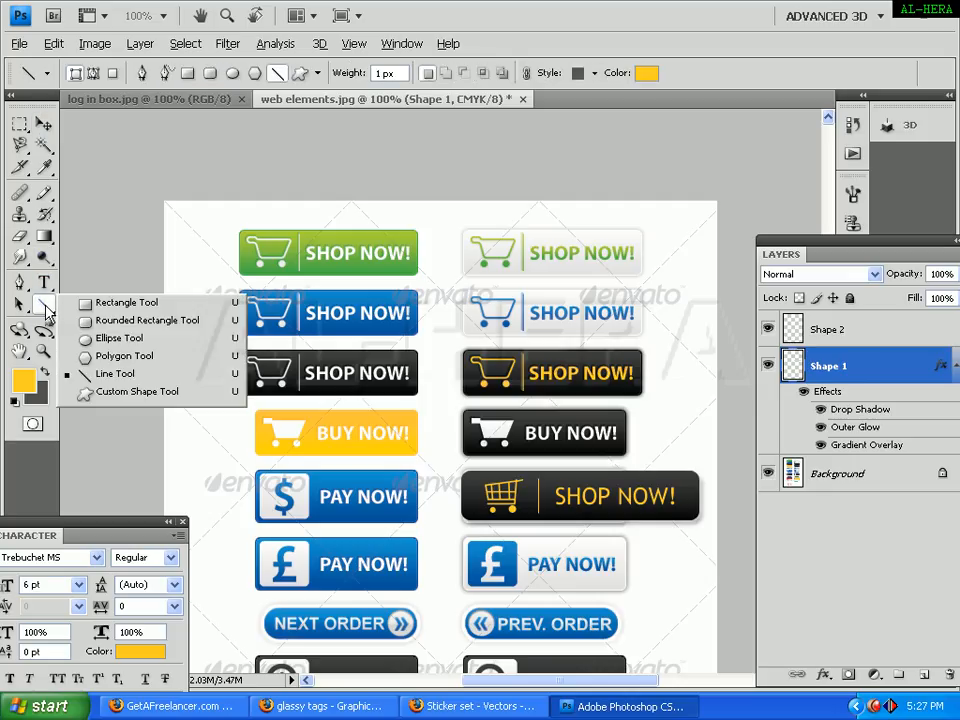
pyautogui.click(100, 322)
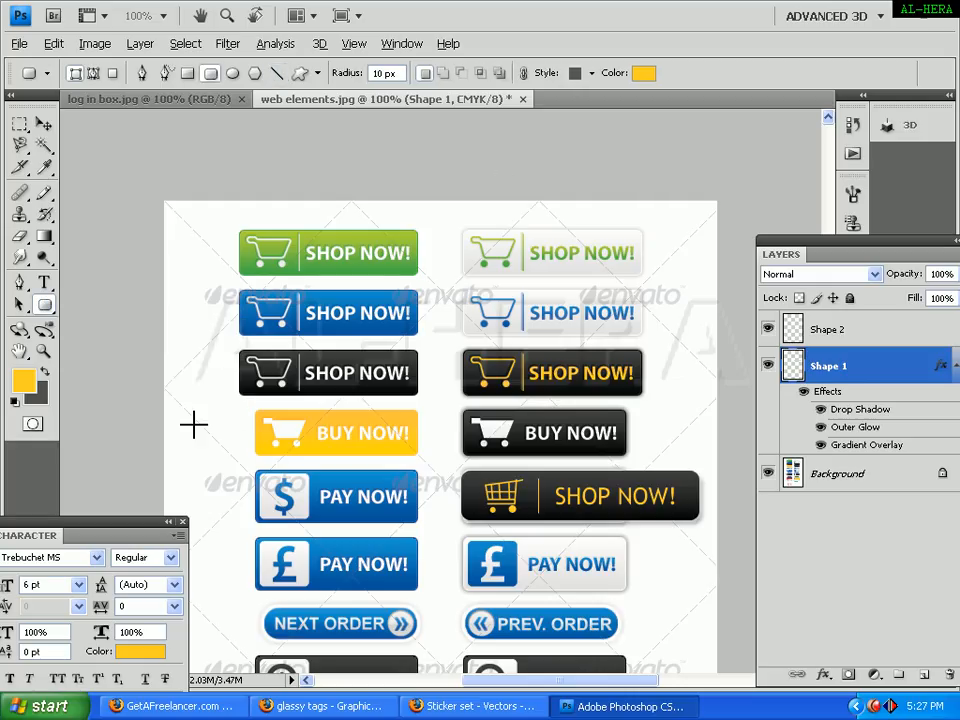
pyautogui.moveTo(101, 387); pyautogui.dragTo(328, 435)
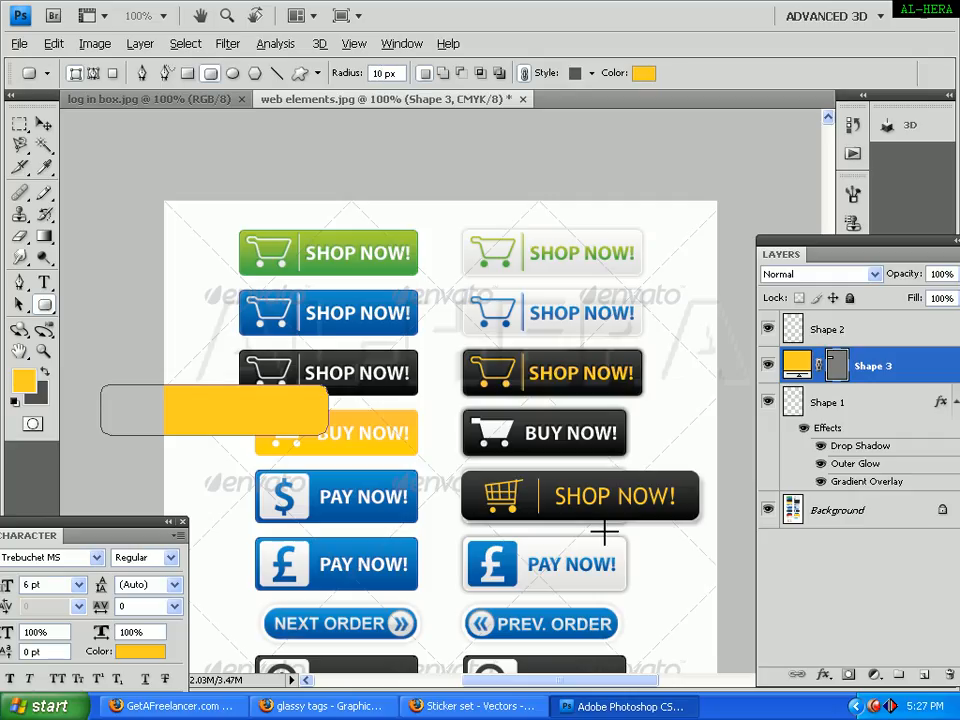
pyautogui.click(43, 124)
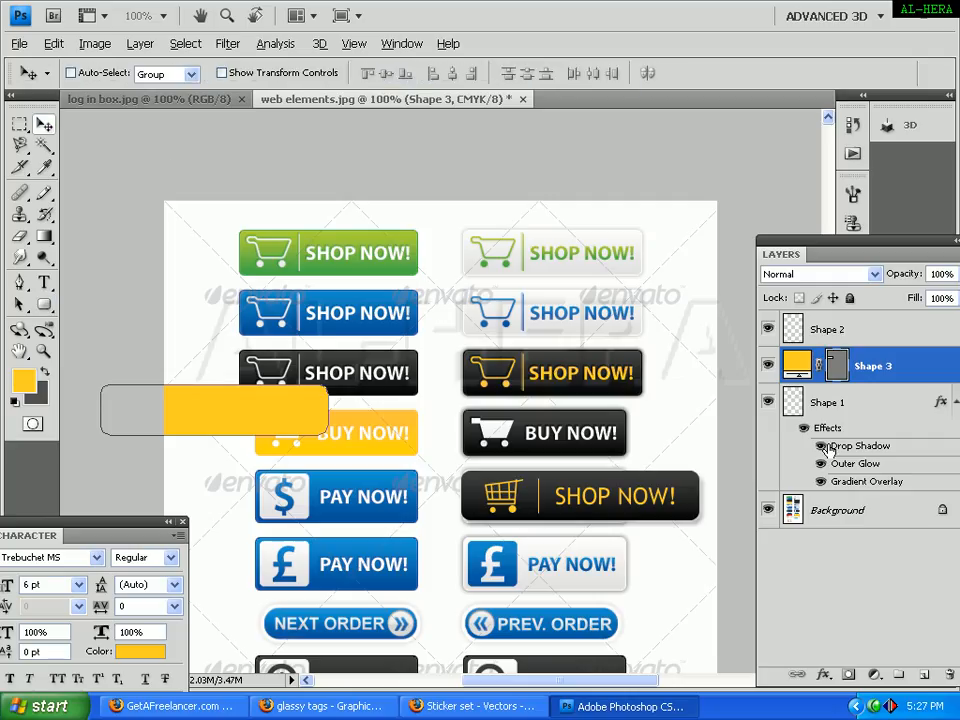
pyautogui.rightClick(857, 378)
pyautogui.click(773, 474)
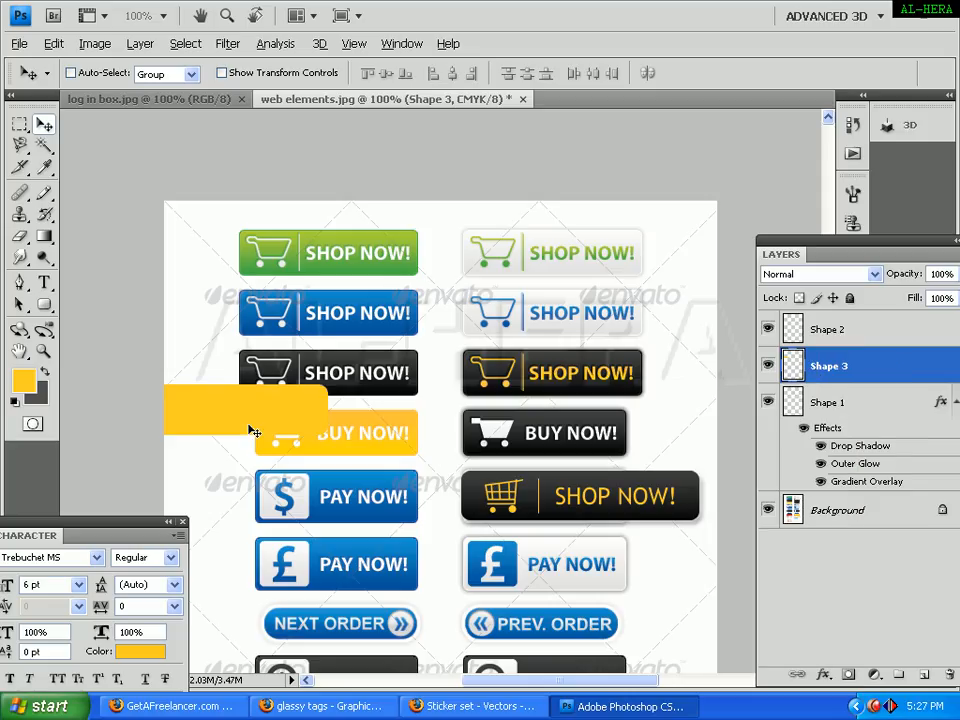
# Move the yellow rectangle over the blue dollar PAY NOW! button and narrow it slightly from its left side
pyautogui.moveTo(253, 432); pyautogui.dragTo(356, 511)
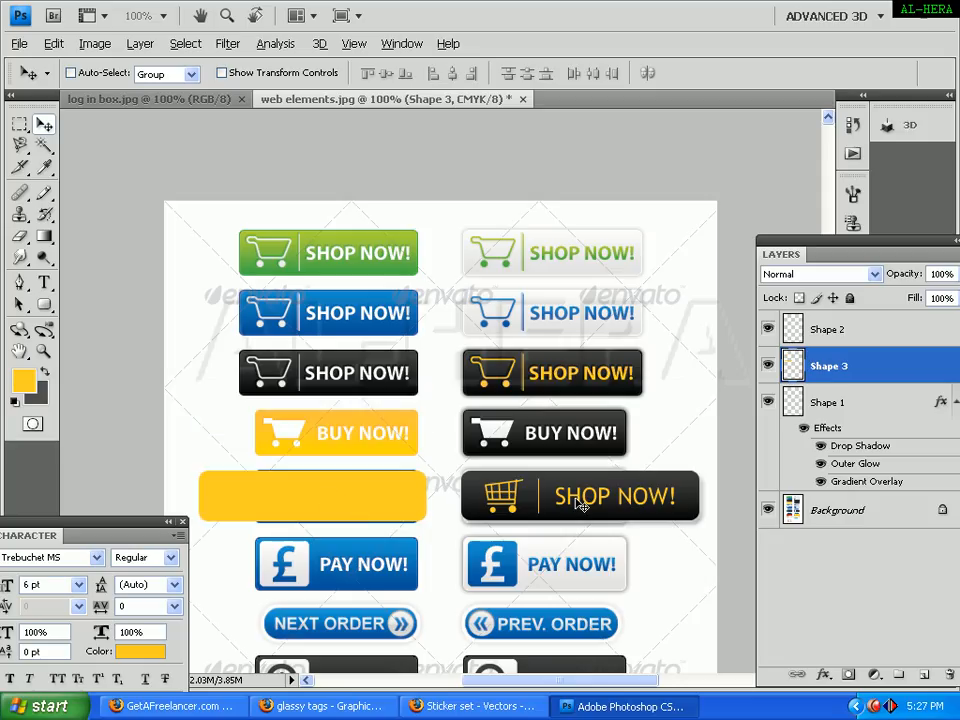
pyautogui.hotkey('ctrl', 't')
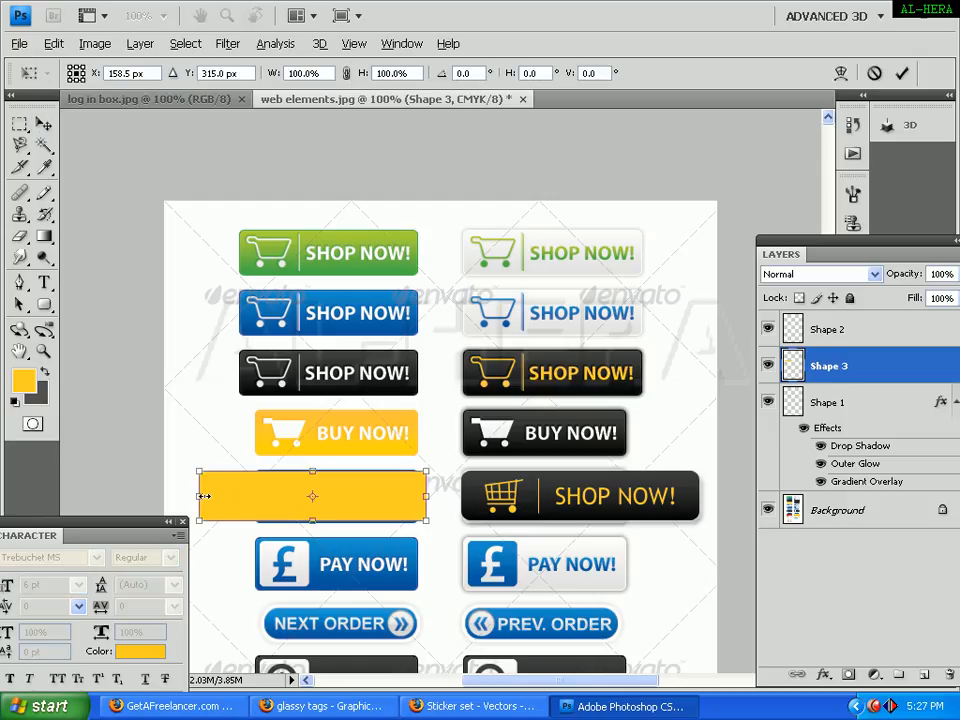
pyautogui.moveTo(203, 495); pyautogui.dragTo(225, 495)
pyautogui.press('Return')
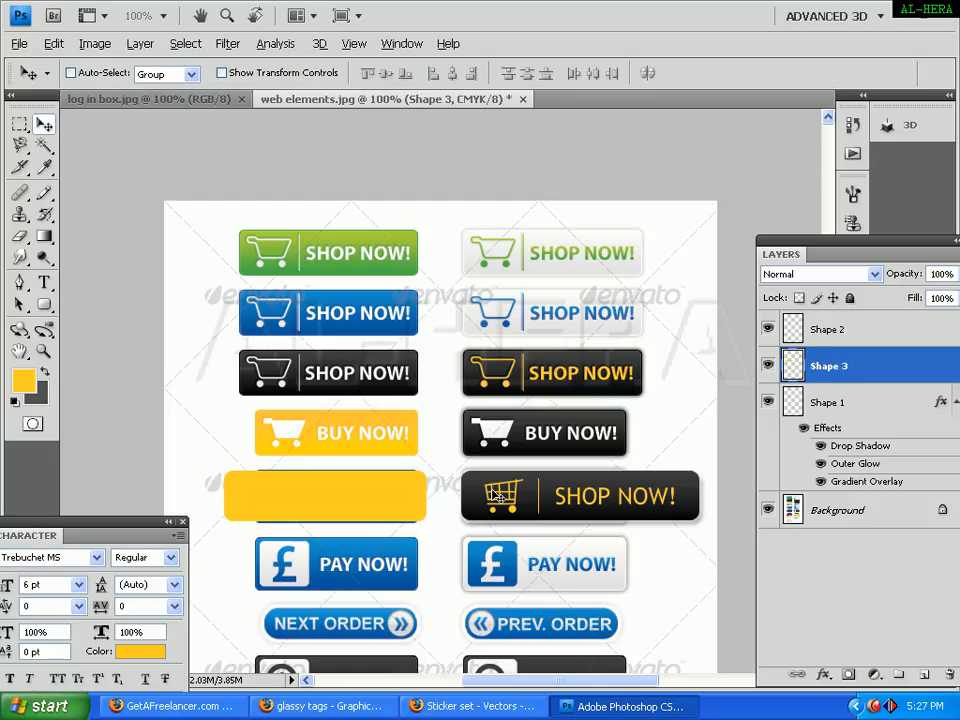
# Add a Gradient Overlay layer style to the Shape 3 rectangle
pyautogui.click(148, 45)
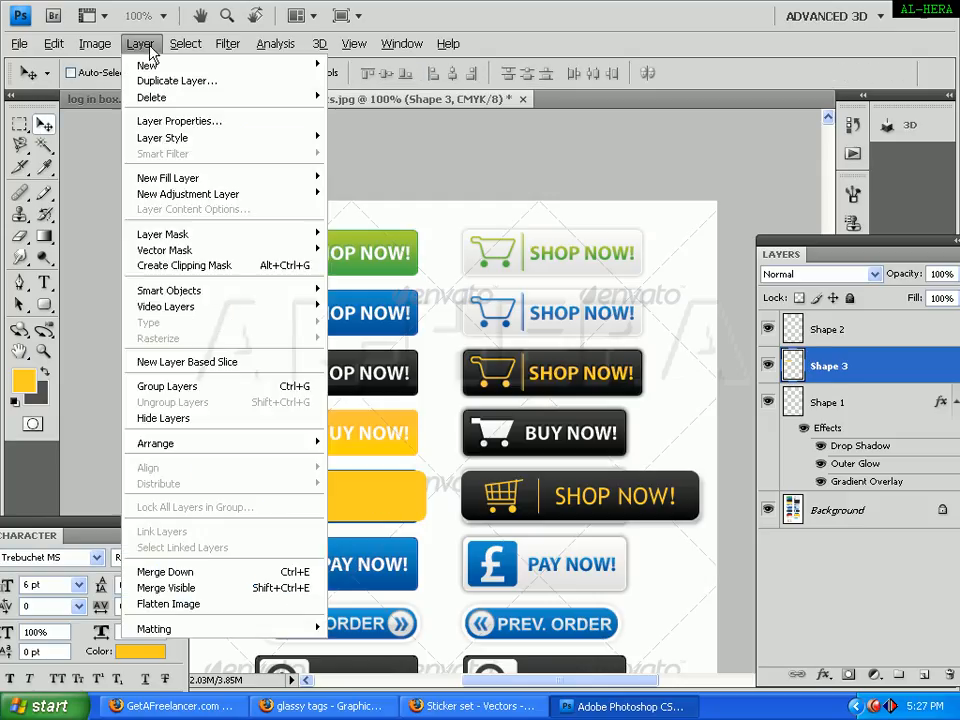
pyautogui.moveTo(245, 147)
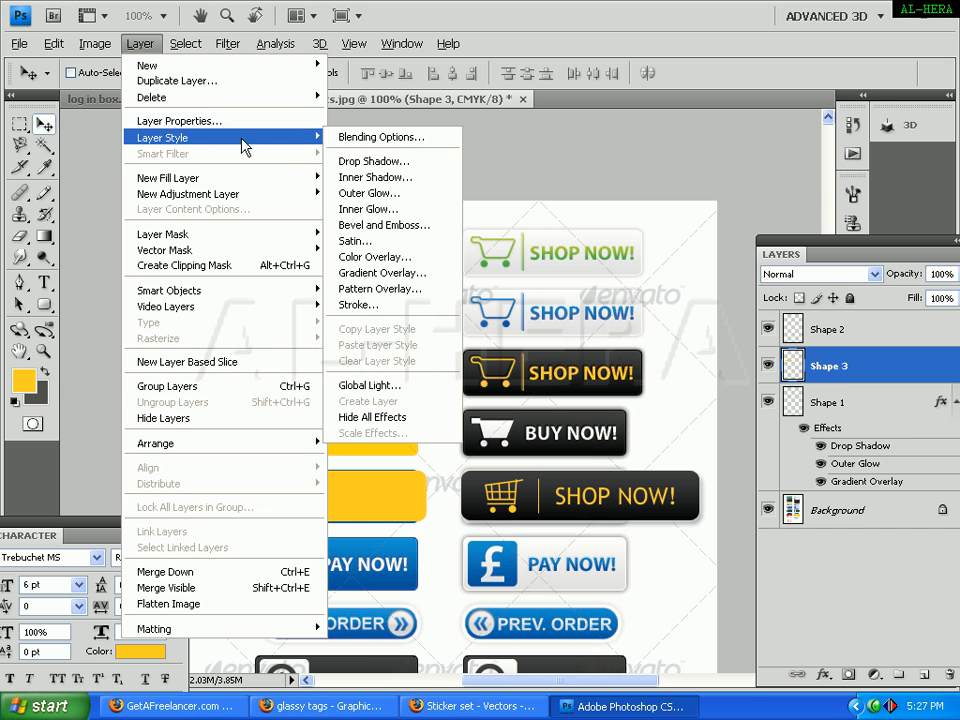
pyautogui.click(380, 272)
pyautogui.moveTo(762, 201); pyautogui.dragTo(706, 183)
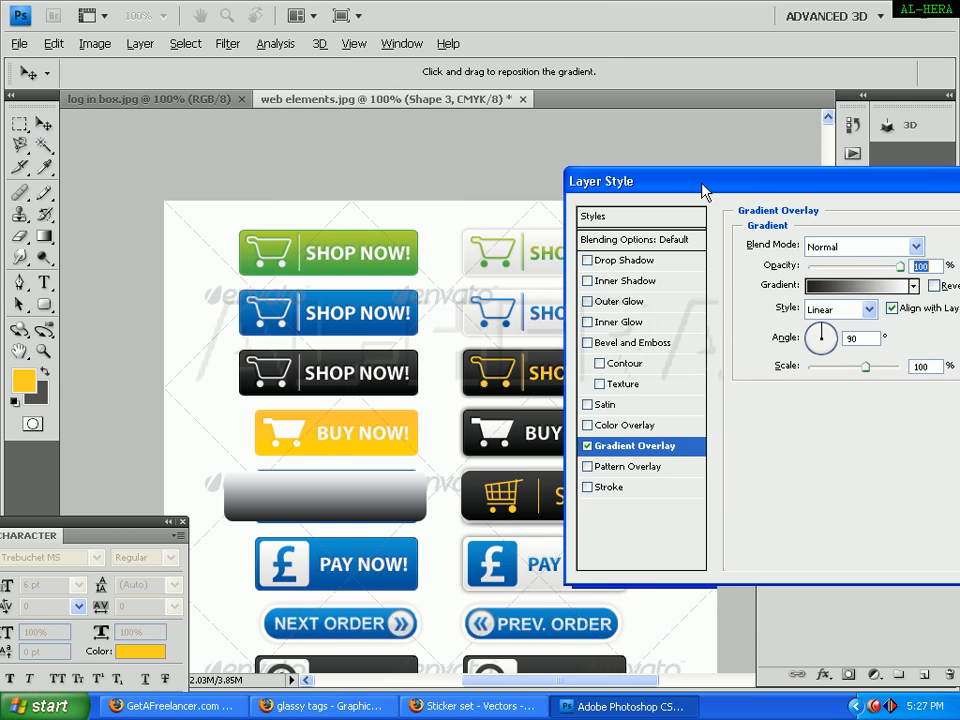
# Set the overlay gradient's start to the near-black of the large SHOP NOW! button's lower edge and its end, at 100%, to the button's upper dark grey
pyautogui.click(865, 287)
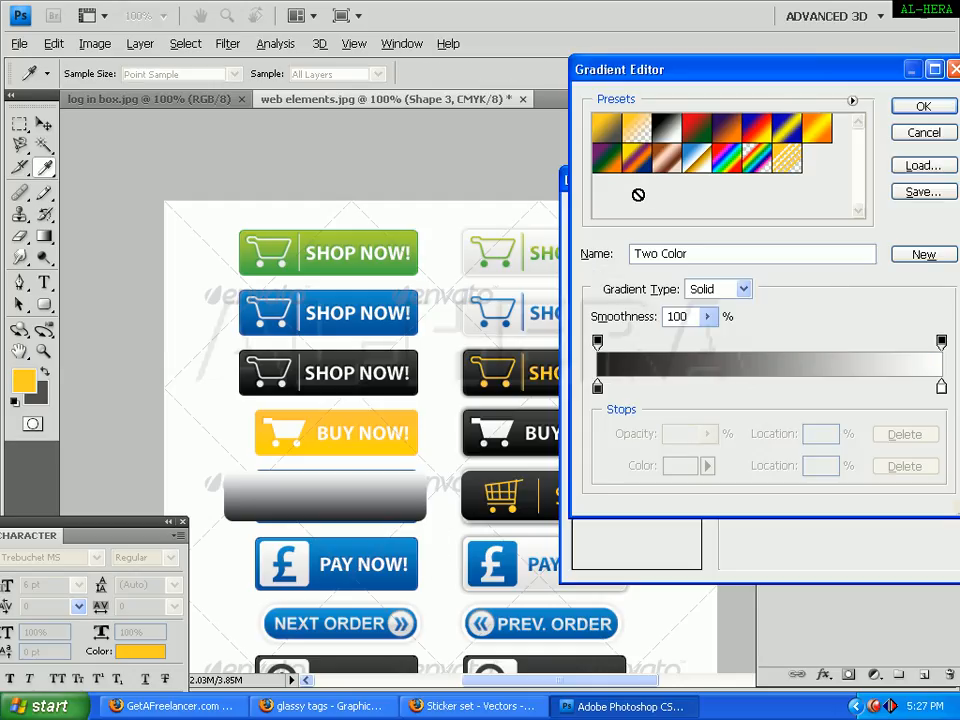
pyautogui.moveTo(644, 70); pyautogui.dragTo(764, 81)
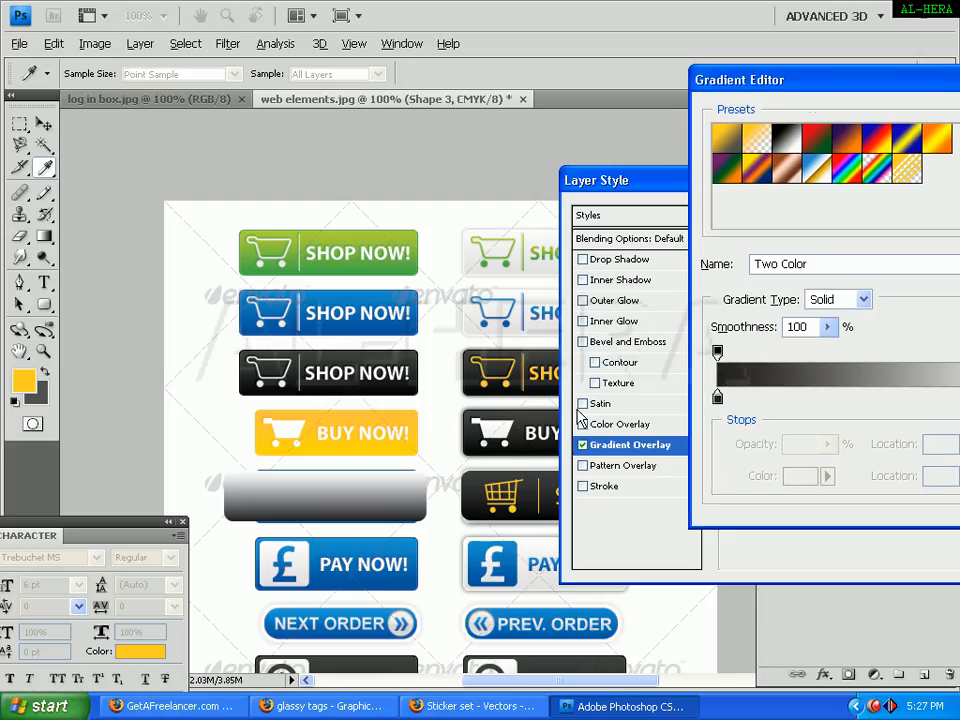
pyautogui.moveTo(831, 79); pyautogui.dragTo(782, 105)
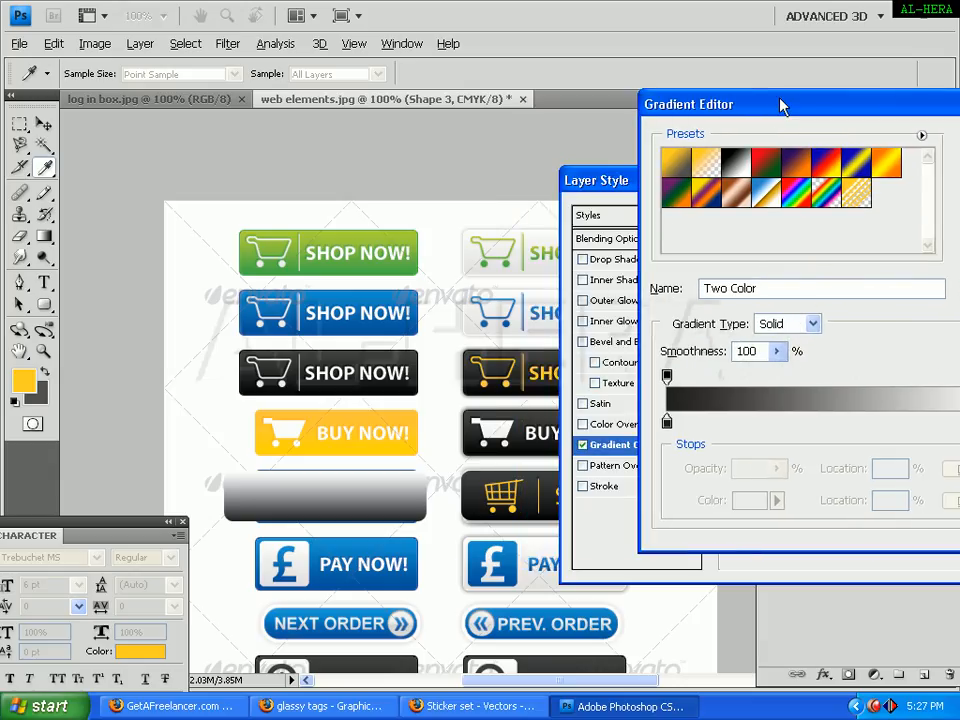
pyautogui.click(667, 424)
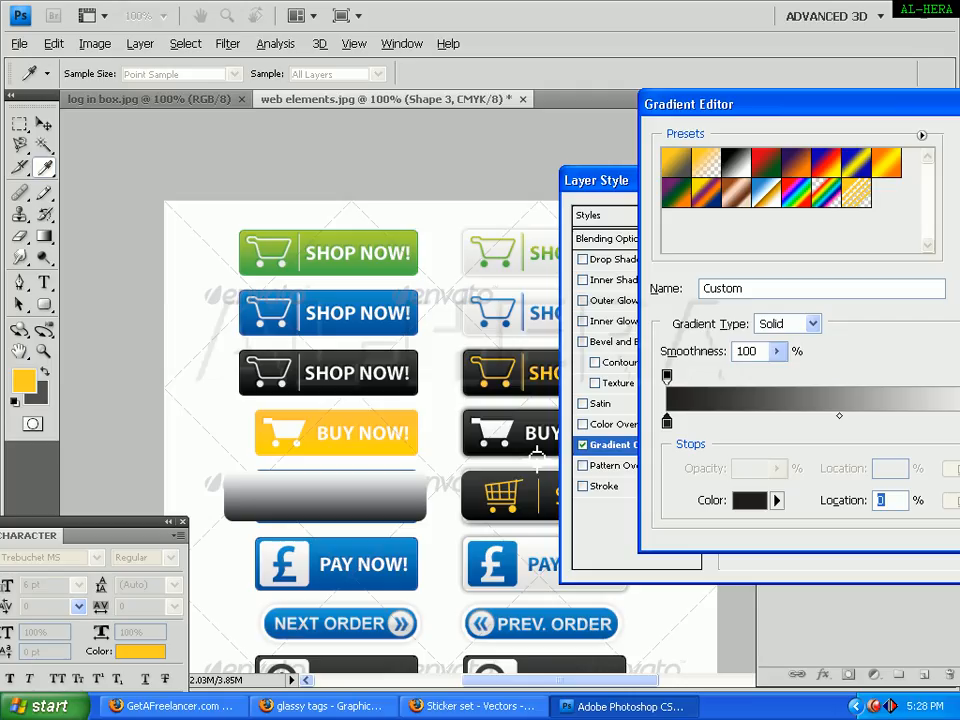
pyautogui.click(474, 514)
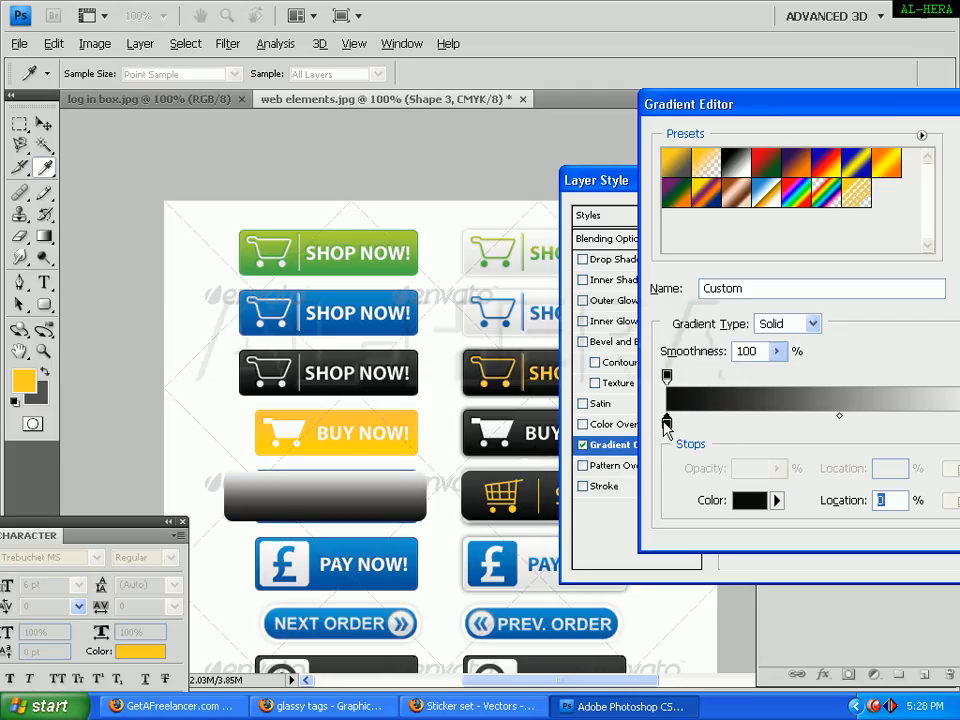
pyautogui.moveTo(694, 100); pyautogui.dragTo(634, 57)
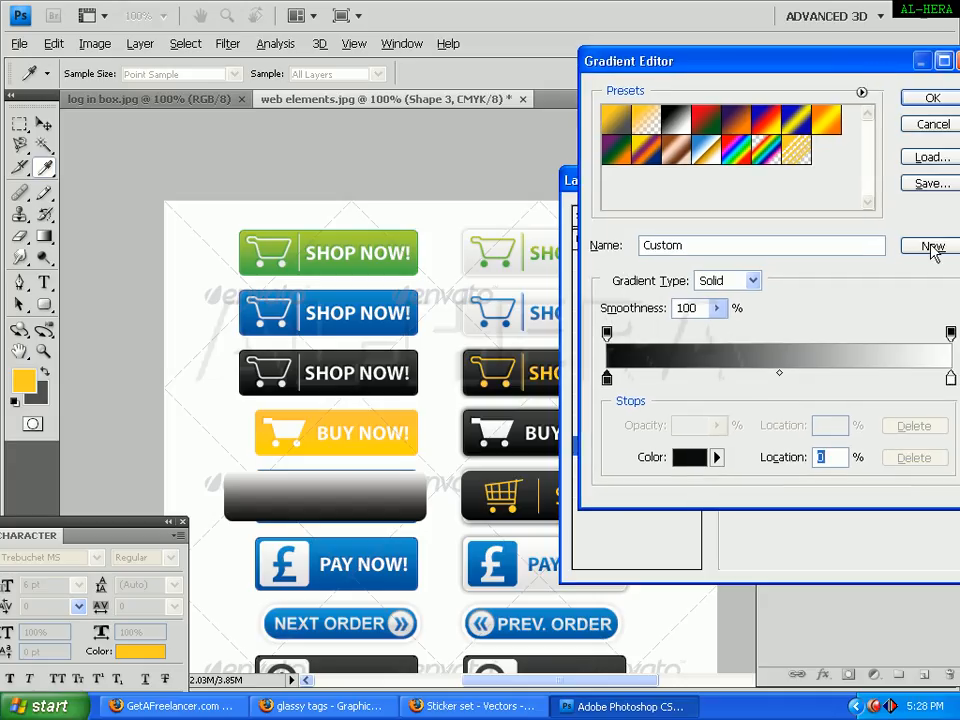
pyautogui.click(950, 380)
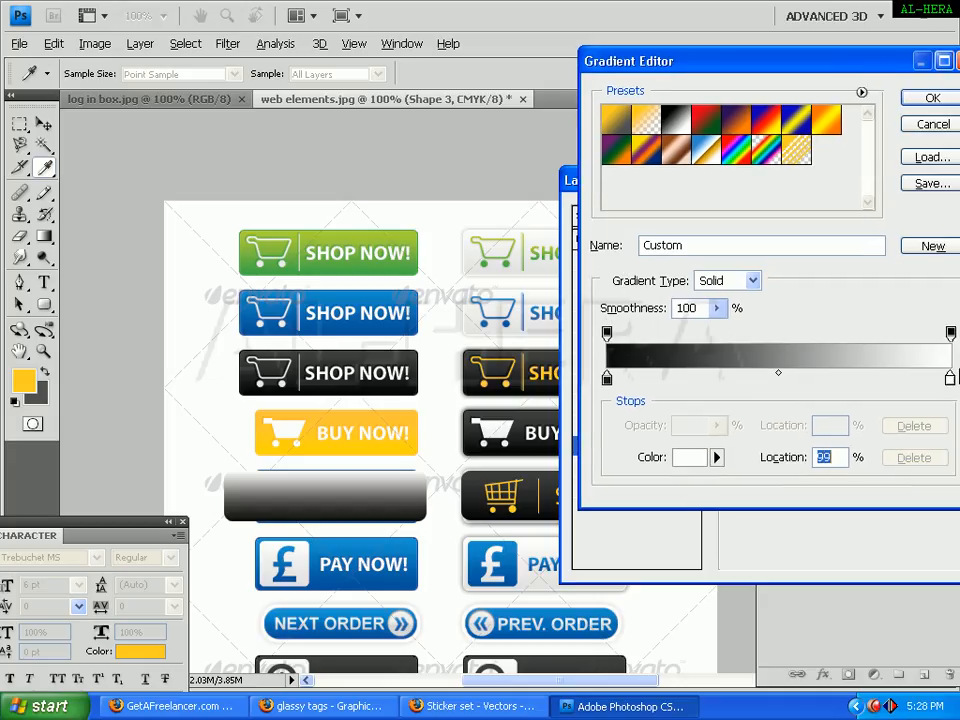
pyautogui.moveTo(952, 384); pyautogui.dragTo(955, 382)
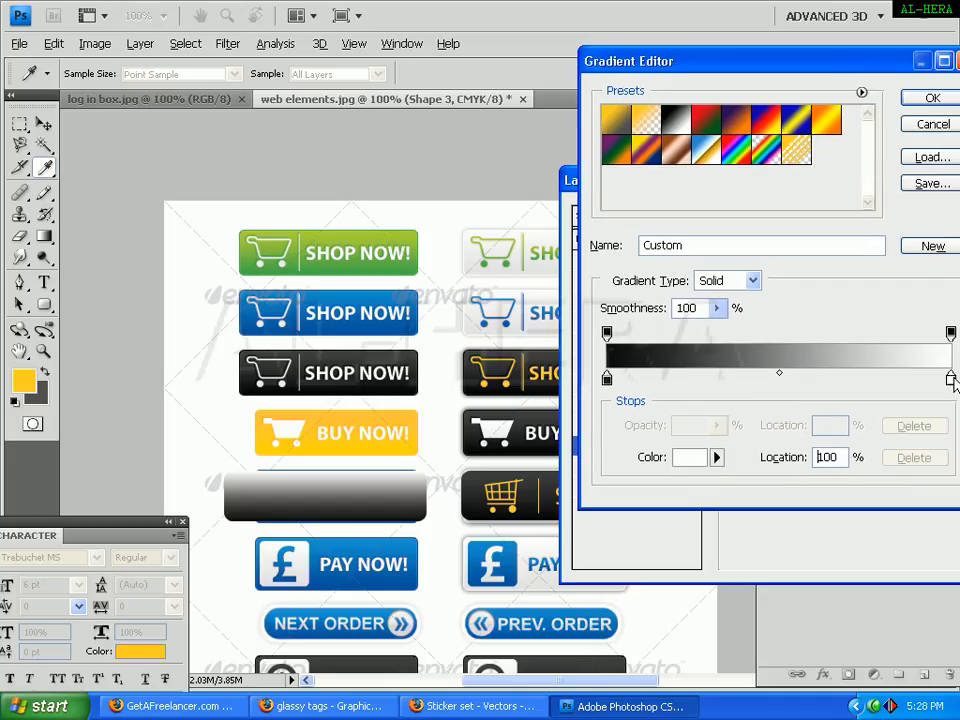
pyautogui.click(557, 485)
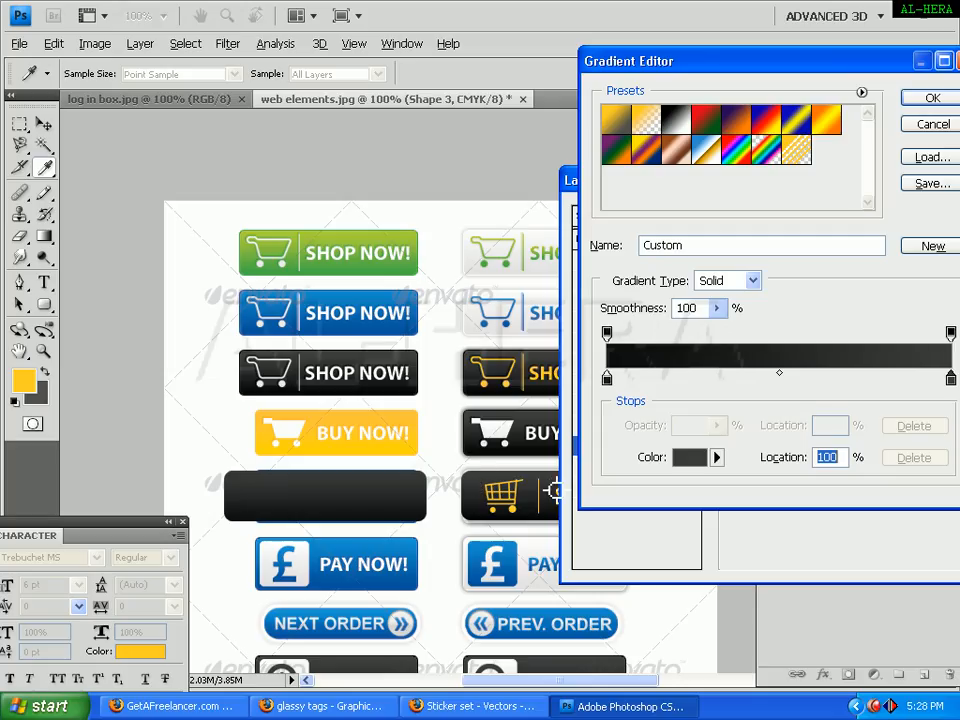
pyautogui.click(932, 97)
# Set the location of the overlay gradient's dark grey end stop to 99%
pyautogui.moveTo(700, 180); pyautogui.dragTo(893, 181)
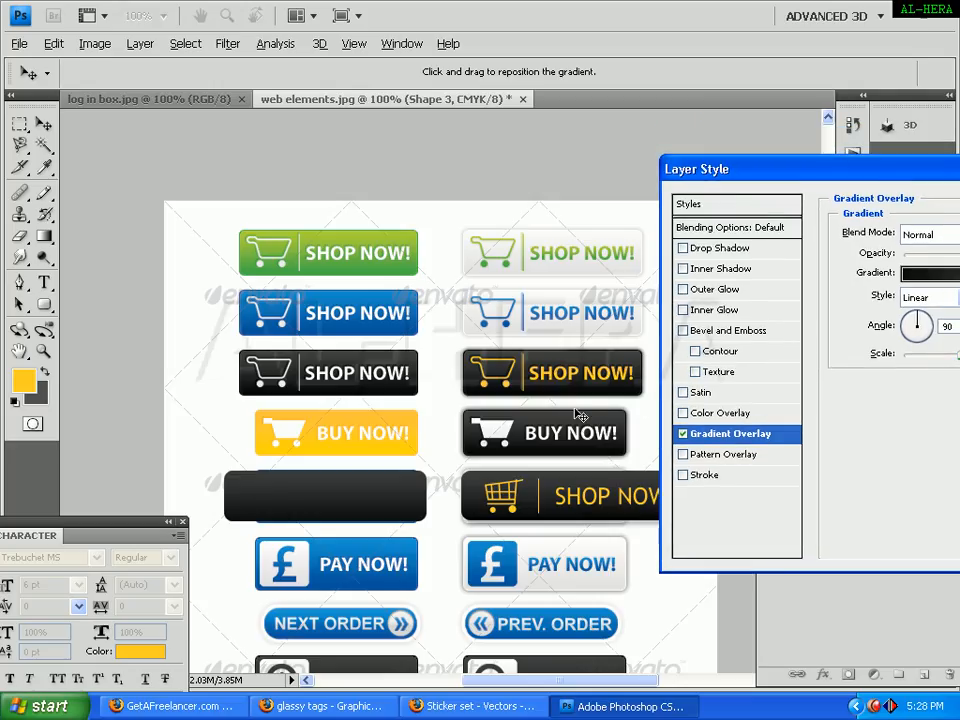
pyautogui.click(935, 273)
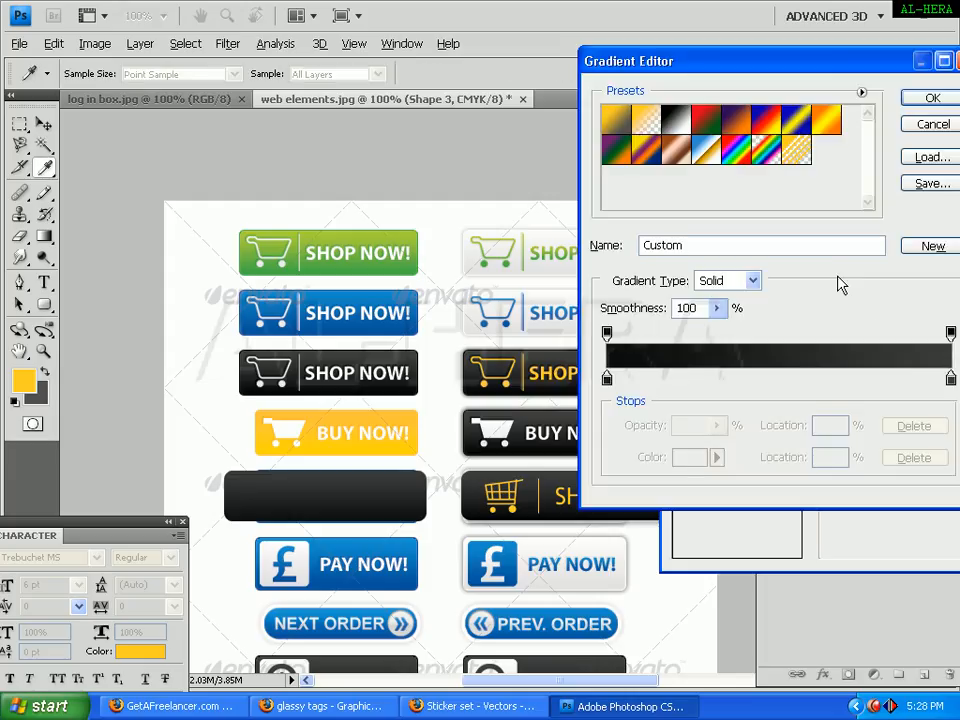
pyautogui.click(950, 380)
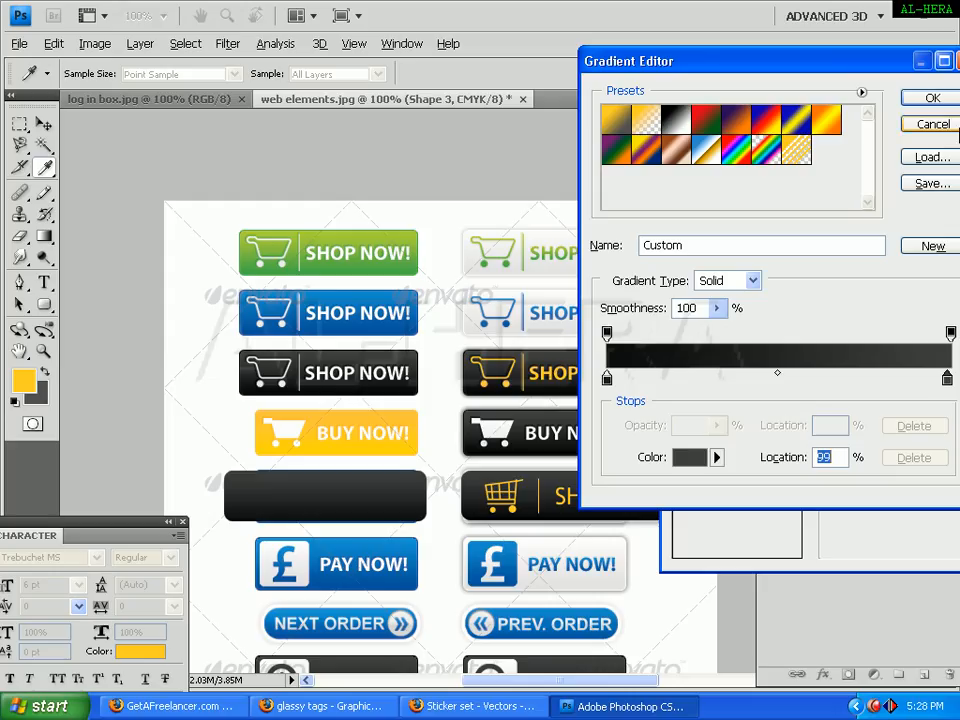
pyautogui.click(929, 101)
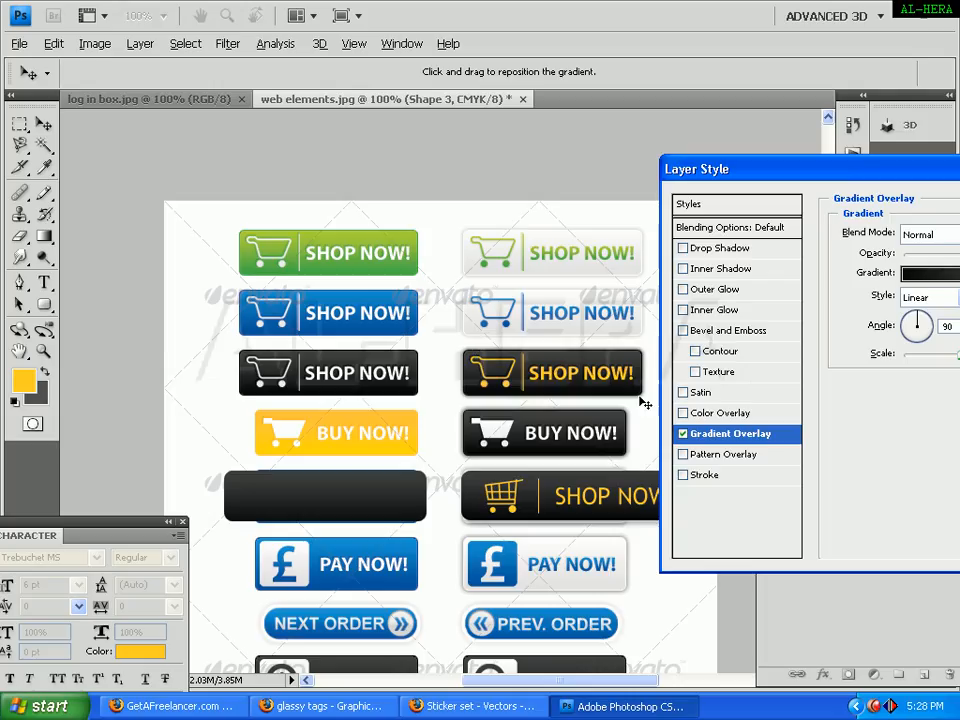
# Leave Drop Shadow off, enable Outer Glow on the Shape 3 rectangle, and set the glow colour to #171717
pyautogui.click(702, 248)
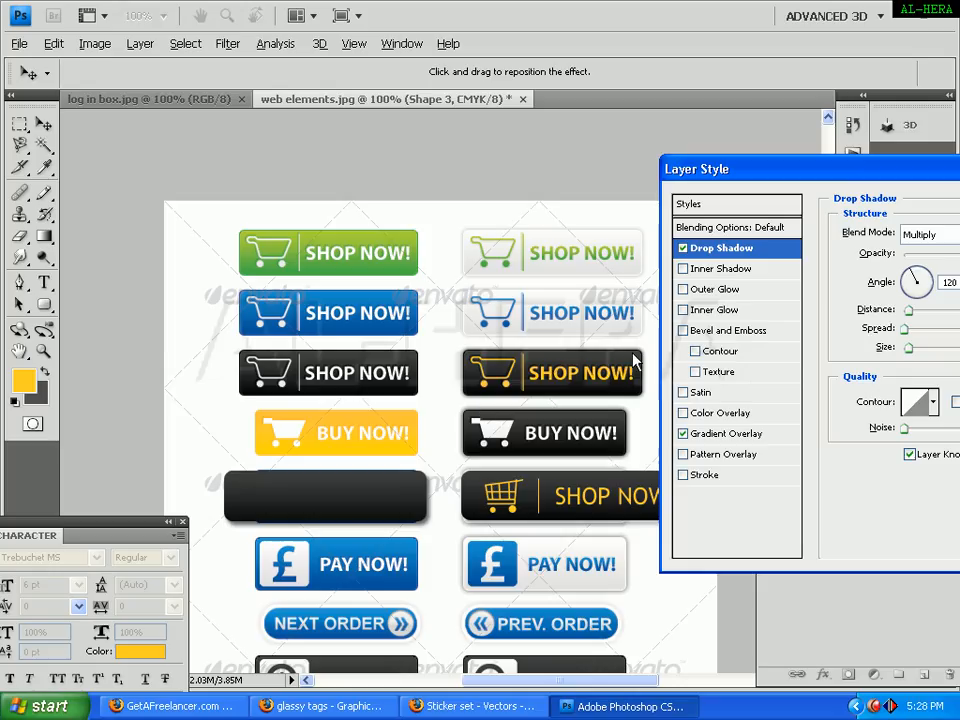
pyautogui.click(683, 249)
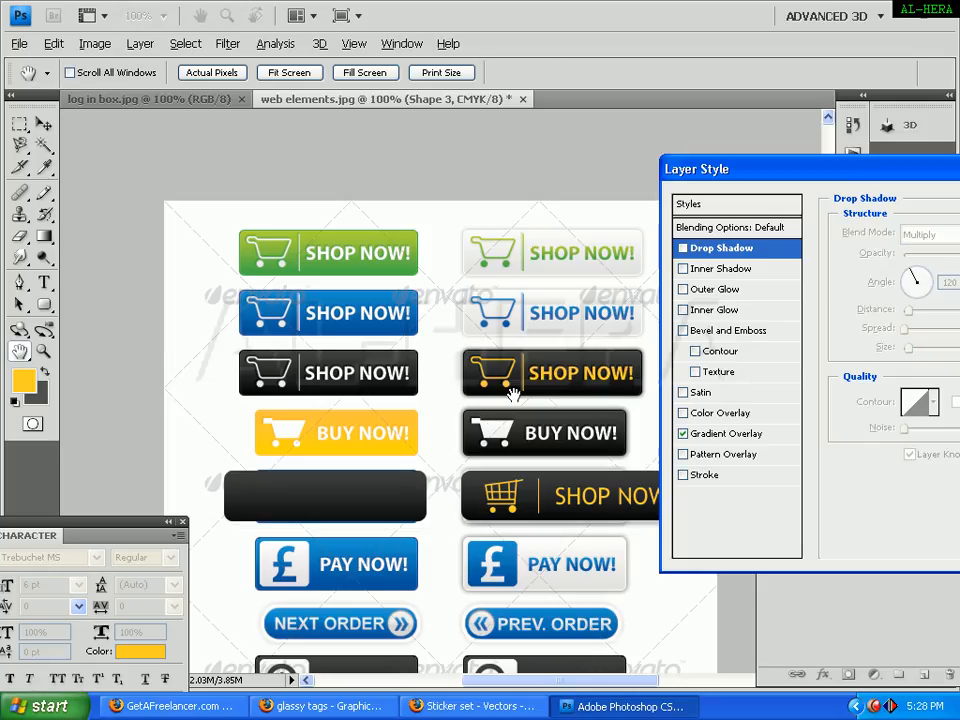
pyautogui.click(705, 294)
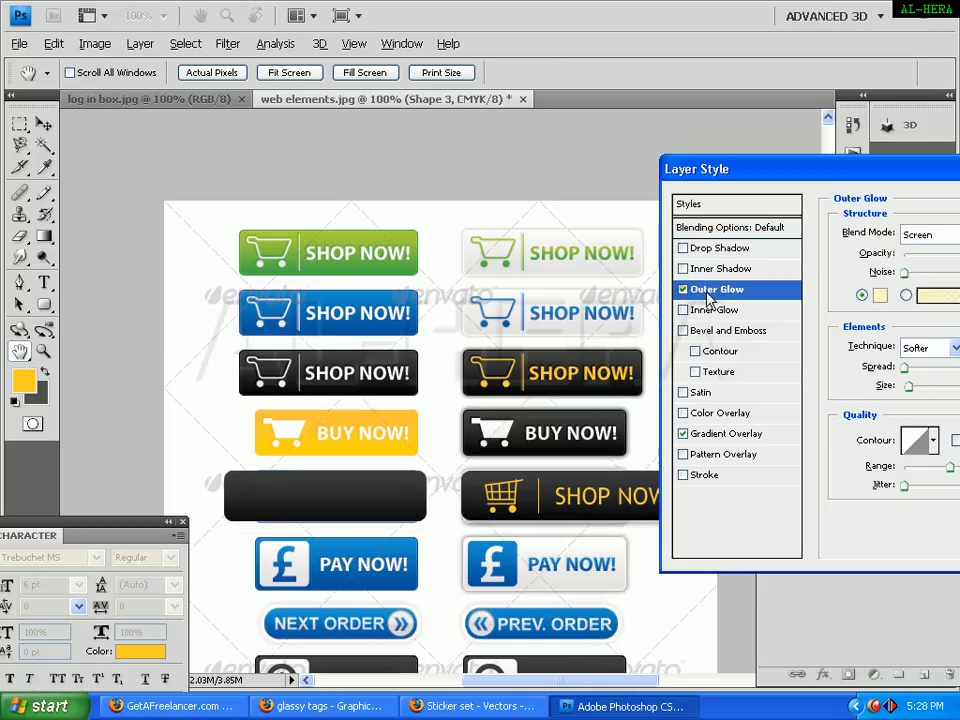
pyautogui.click(880, 294)
pyautogui.click(524, 323)
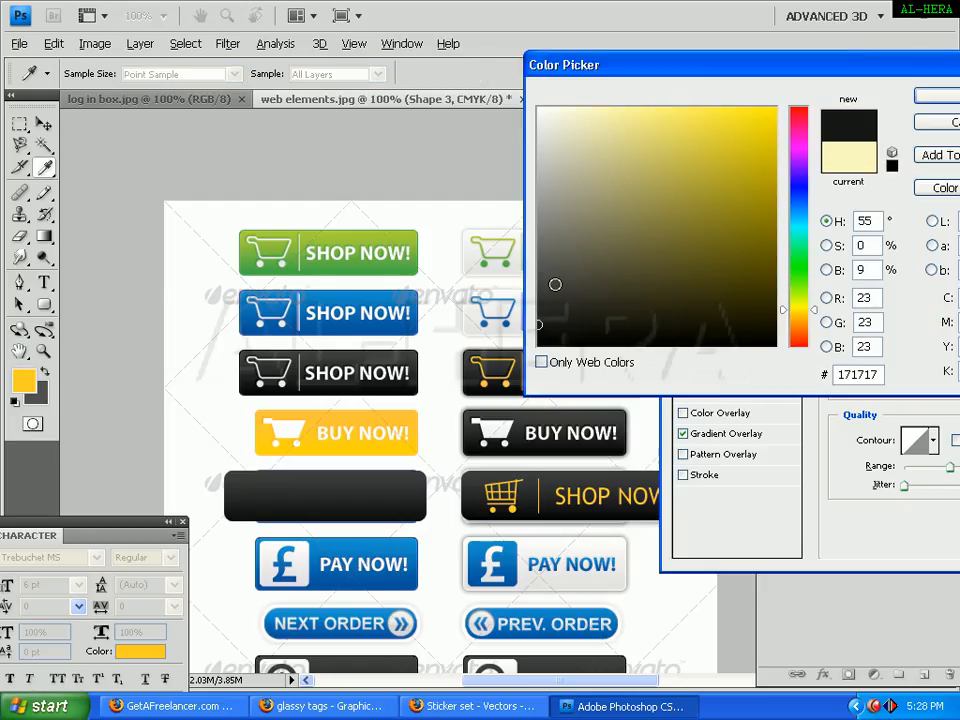
pyautogui.click(930, 96)
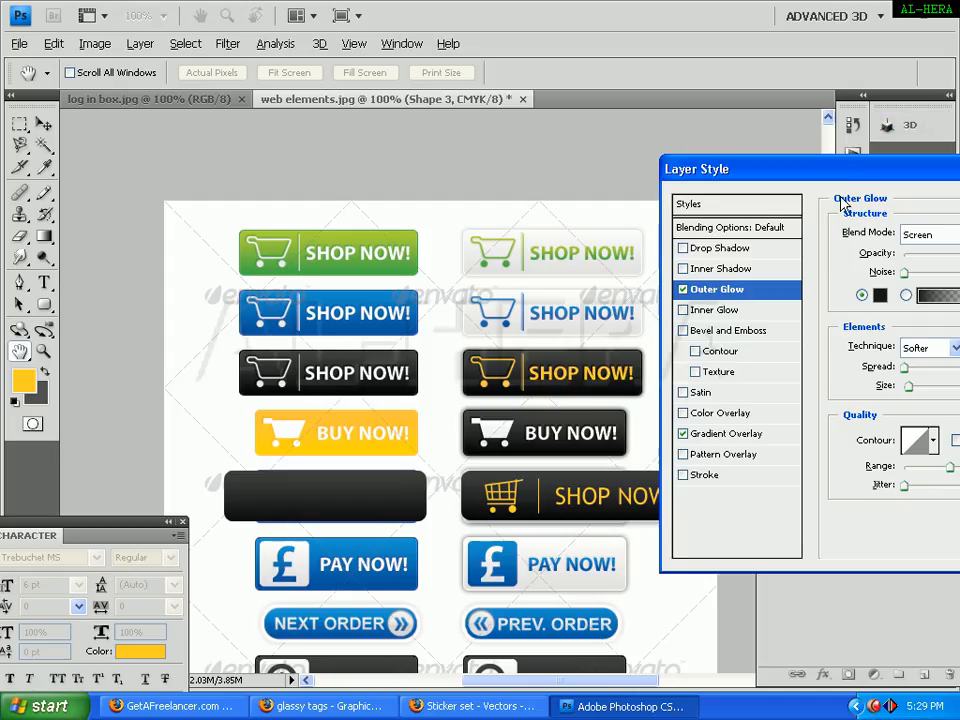
pyautogui.moveTo(808, 180); pyautogui.dragTo(662, 184)
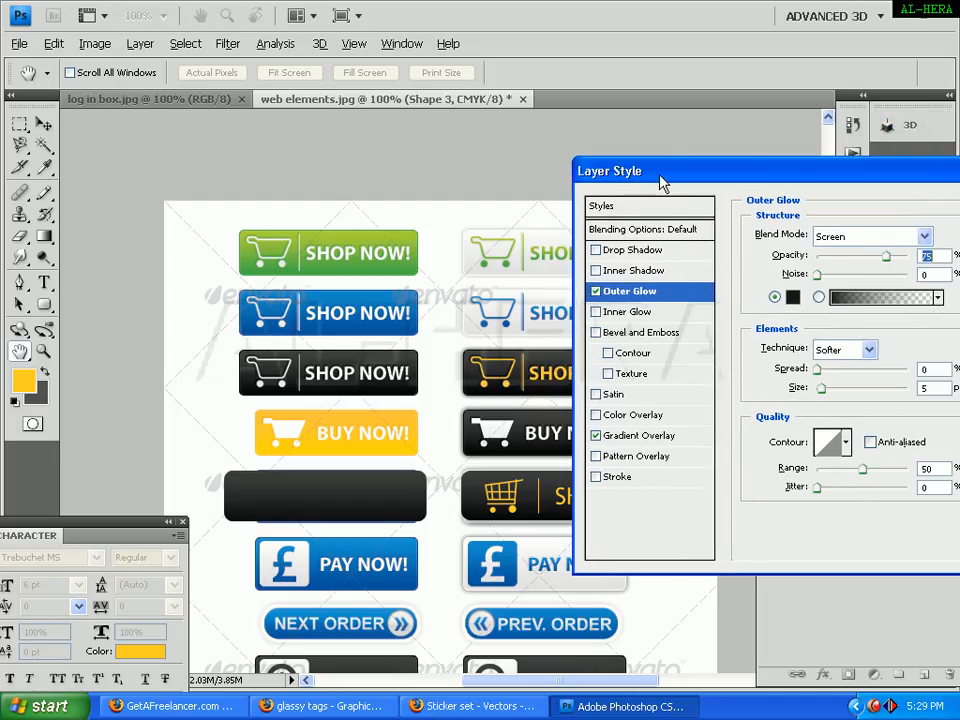
# Set the Outer Glow to Multiply at 15% opacity with 5% spread and 5 px size, and apply the layer style
pyautogui.moveTo(802, 183); pyautogui.dragTo(870, 183)
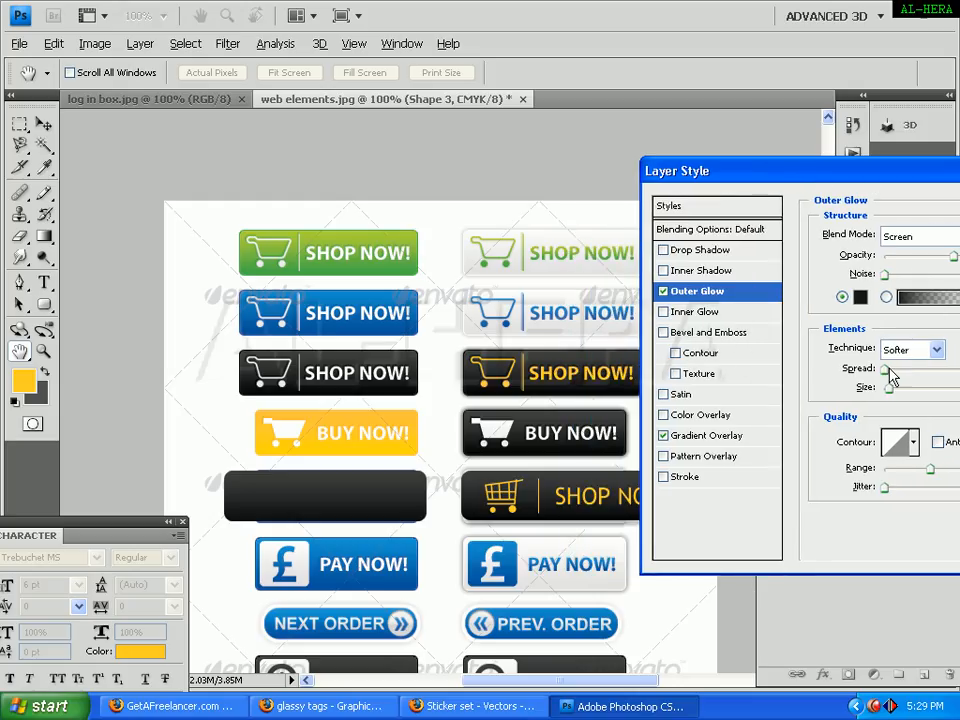
pyautogui.moveTo(887, 371); pyautogui.dragTo(907, 396)
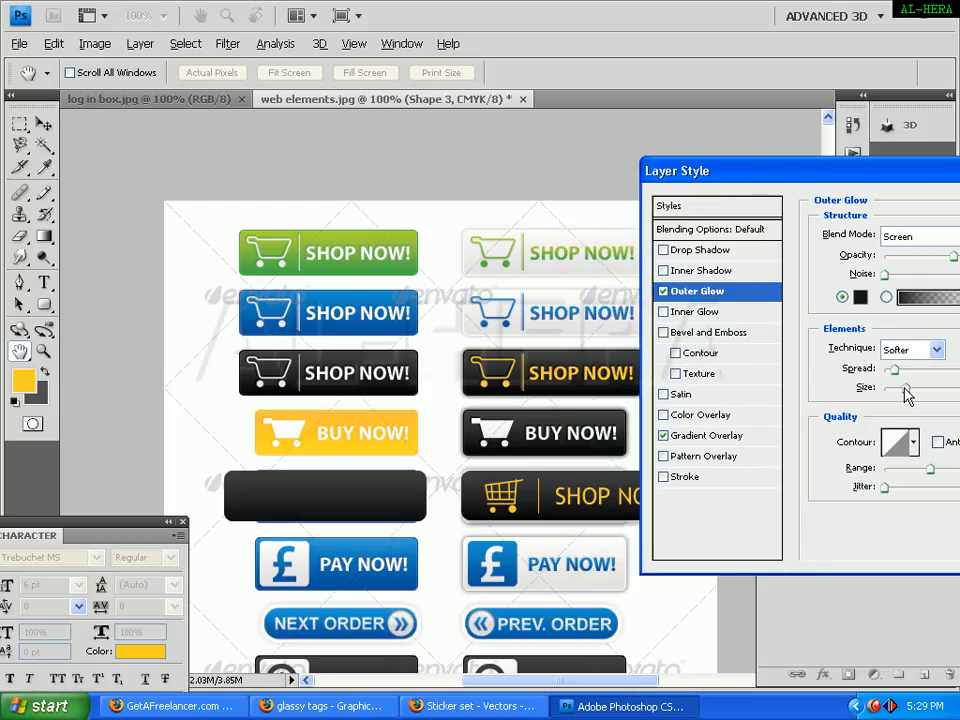
pyautogui.moveTo(840, 178); pyautogui.dragTo(784, 184)
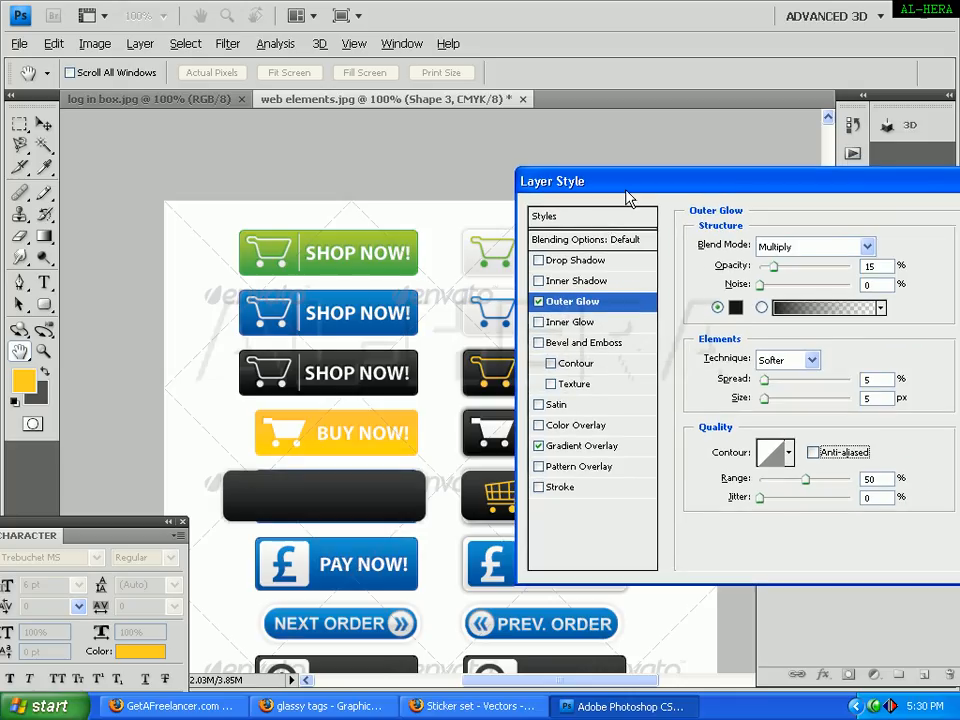
pyautogui.moveTo(630, 191); pyautogui.dragTo(606, 240)
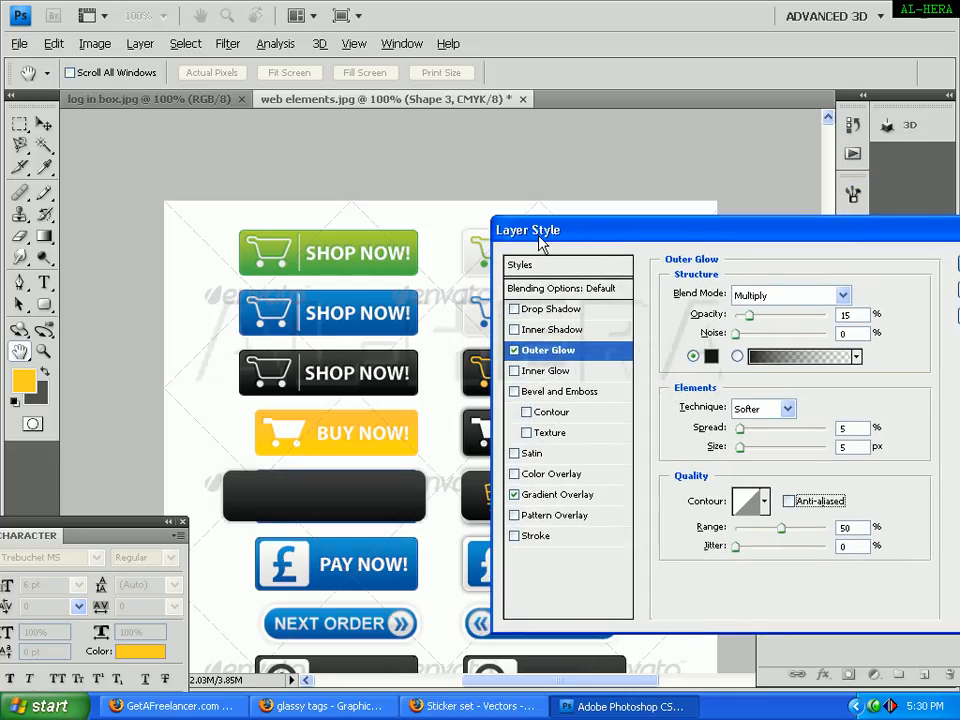
pyautogui.moveTo(540, 233); pyautogui.dragTo(524, 223)
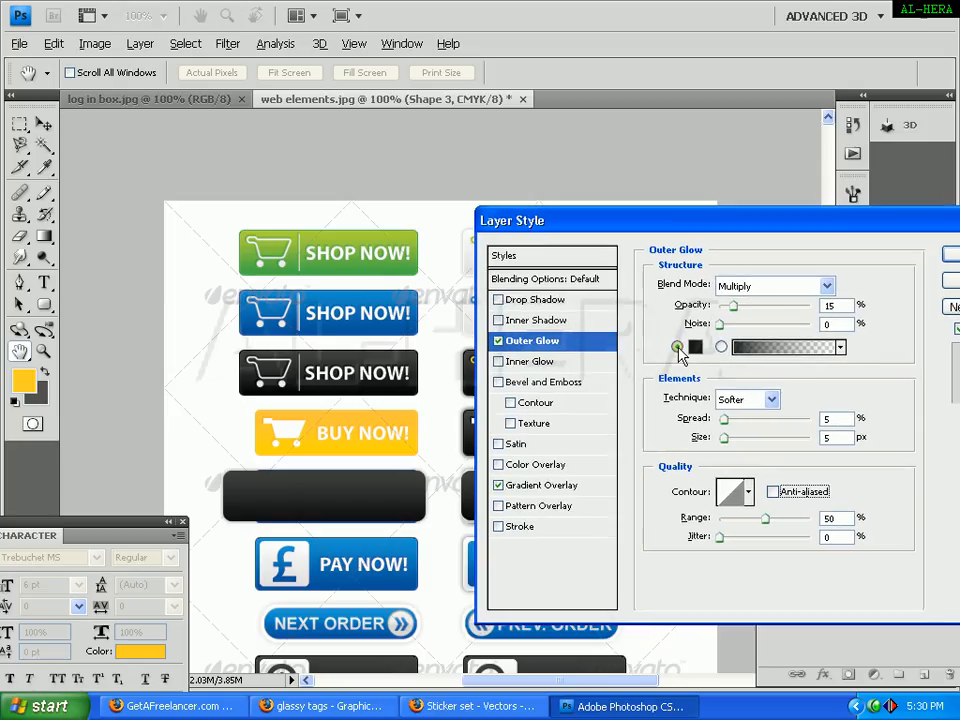
pyautogui.moveTo(846, 420); pyautogui.dragTo(783, 420)
pyautogui.click(840, 437)
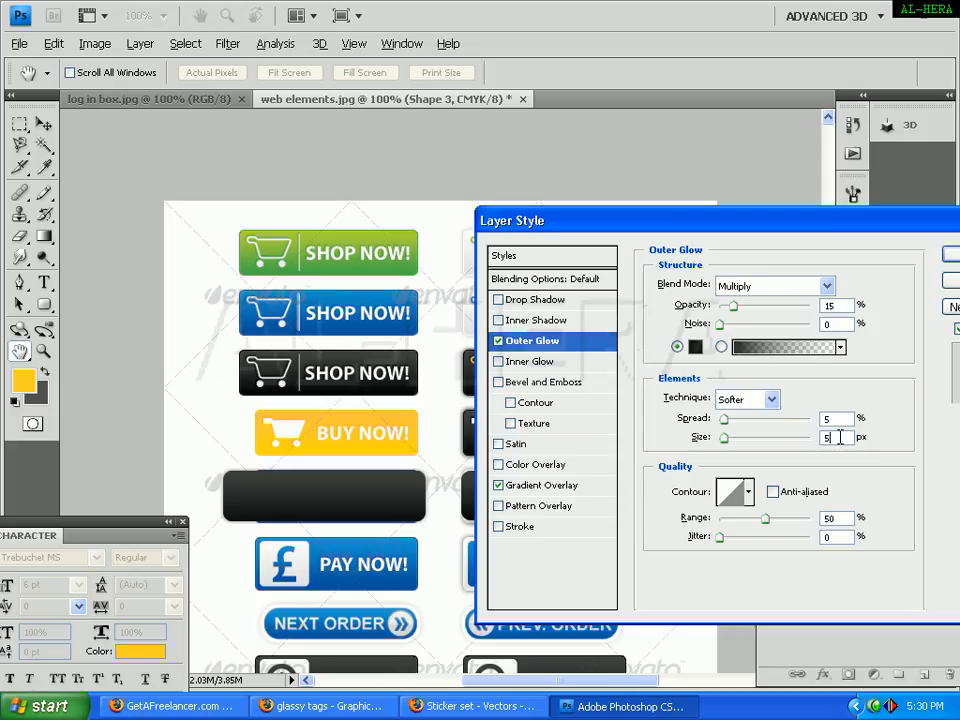
pyautogui.click(953, 257)
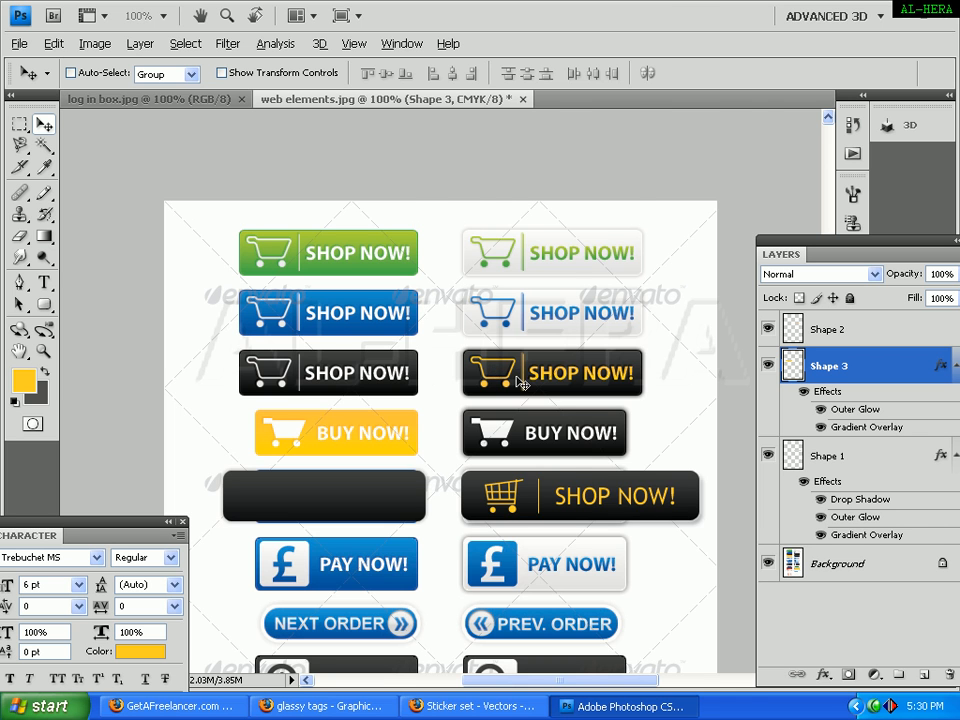
# Draw the shopping cart custom shape in yellow at the left end of the new black button and rasterize its layer
pyautogui.scroll(2, 556, 360)
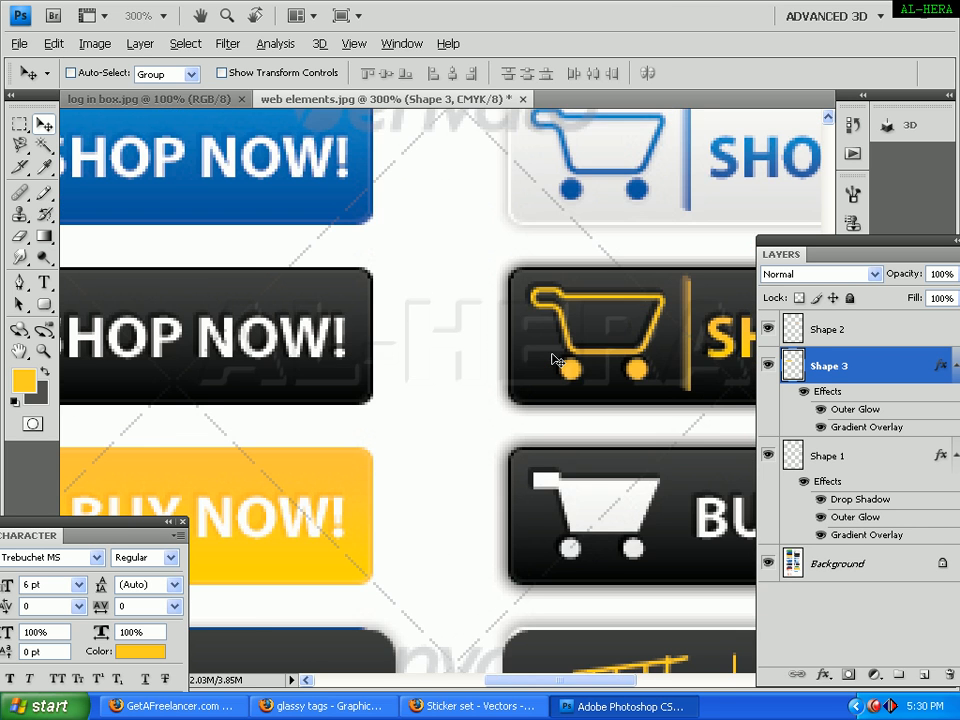
pyautogui.scroll(-2, 556, 360)
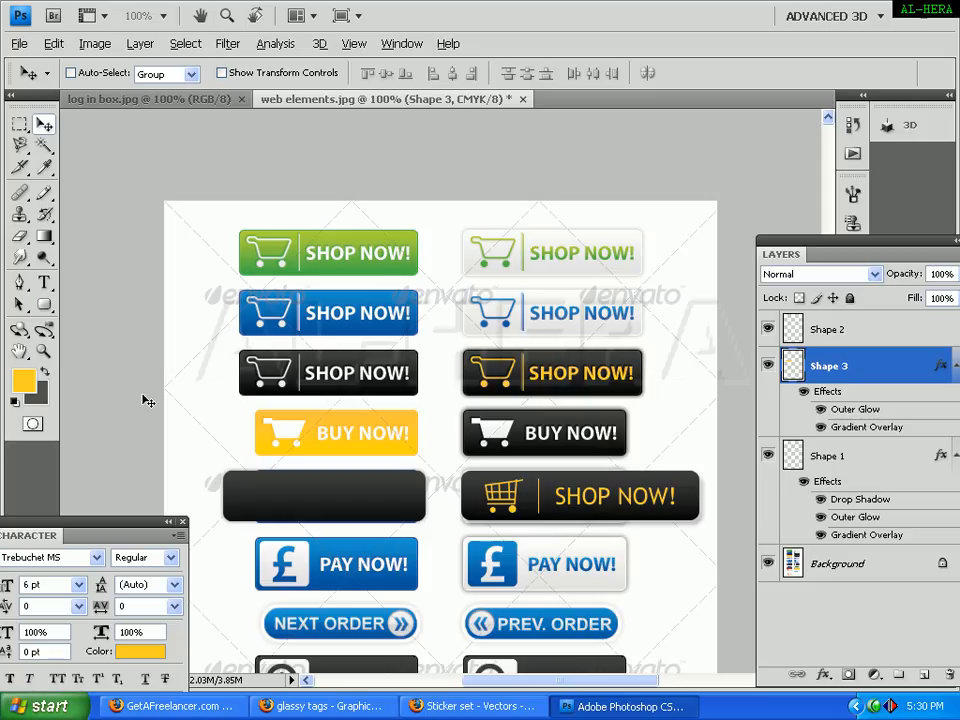
pyautogui.click(44, 304)
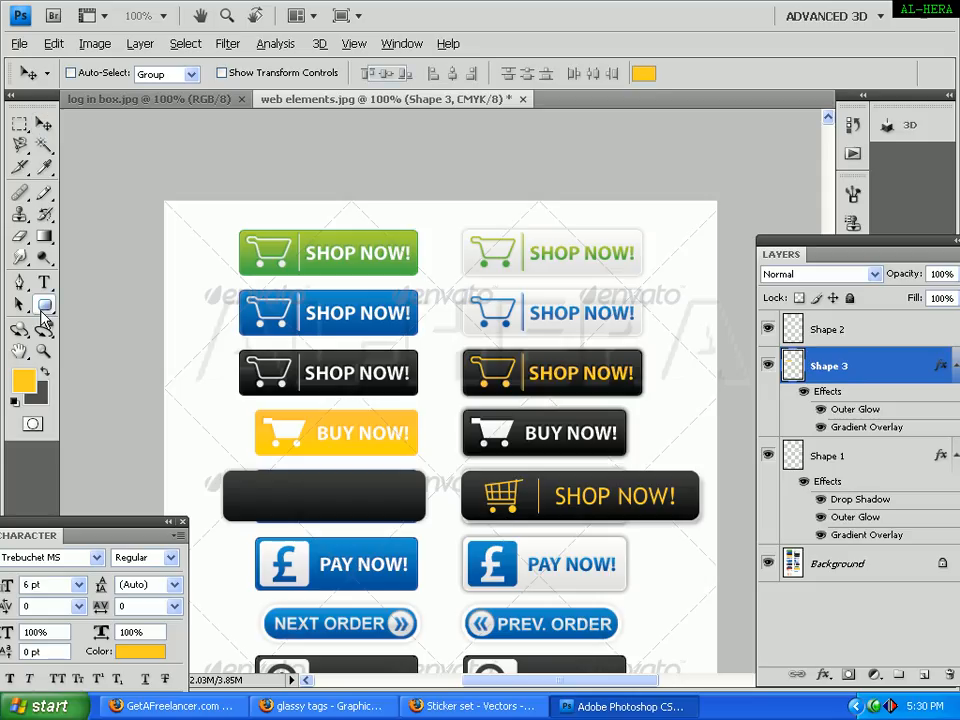
pyautogui.click(120, 392)
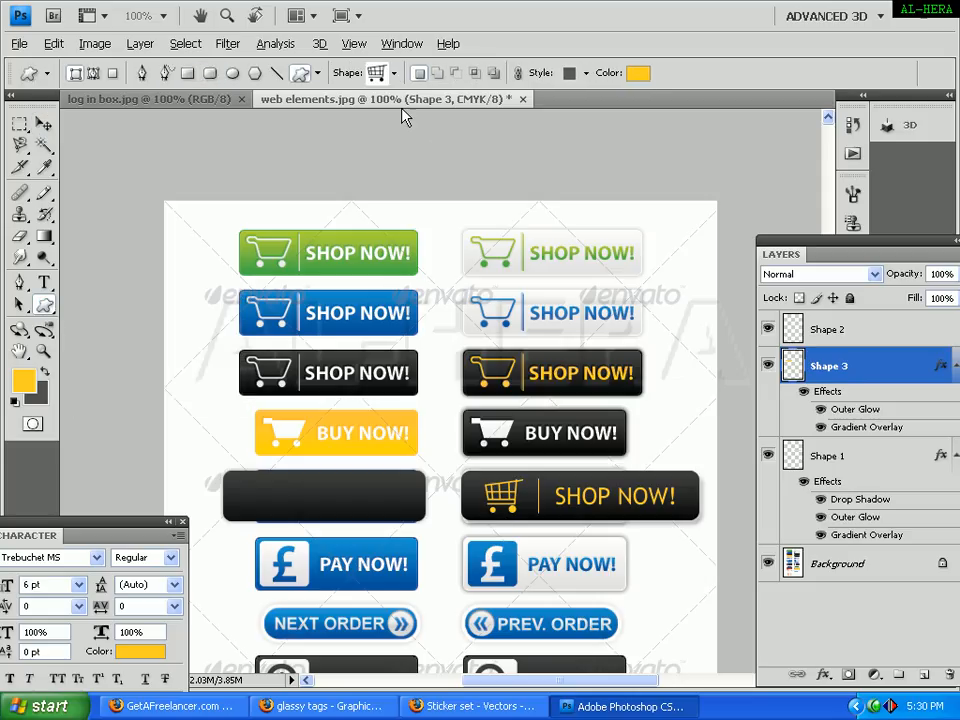
pyautogui.click(393, 73)
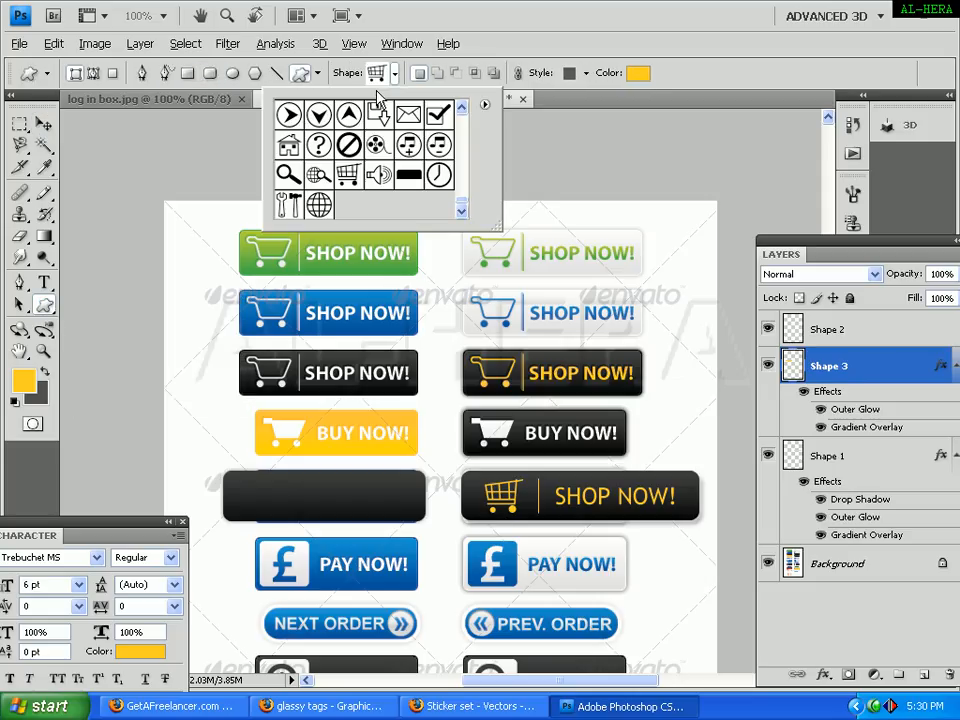
pyautogui.click(675, 58)
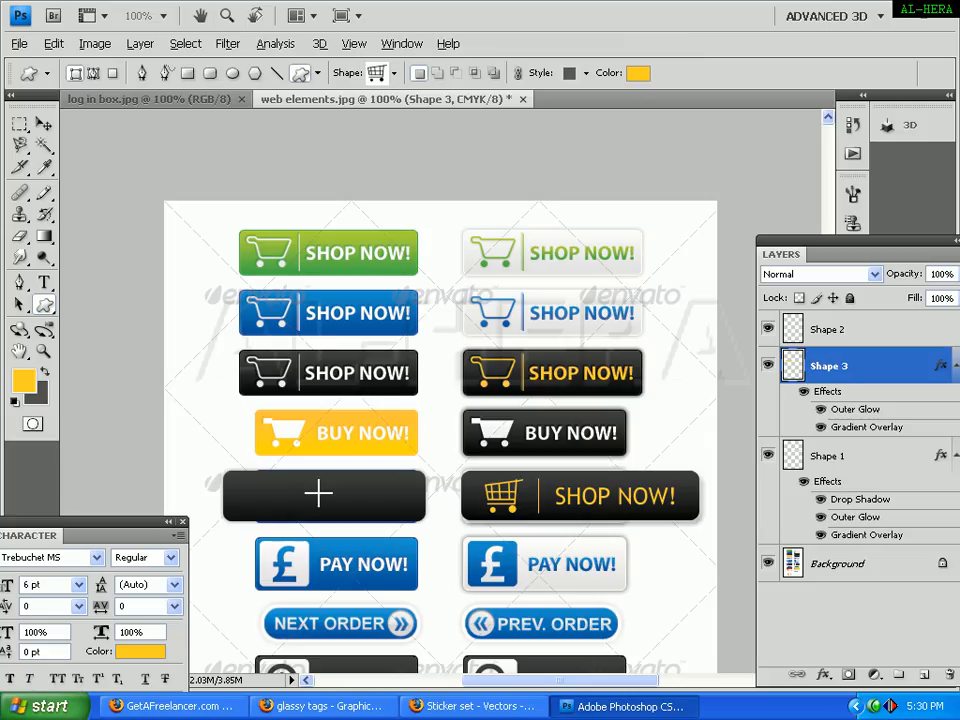
pyautogui.moveTo(242, 482); pyautogui.dragTo(288, 518)
pyautogui.rightClick(850, 366)
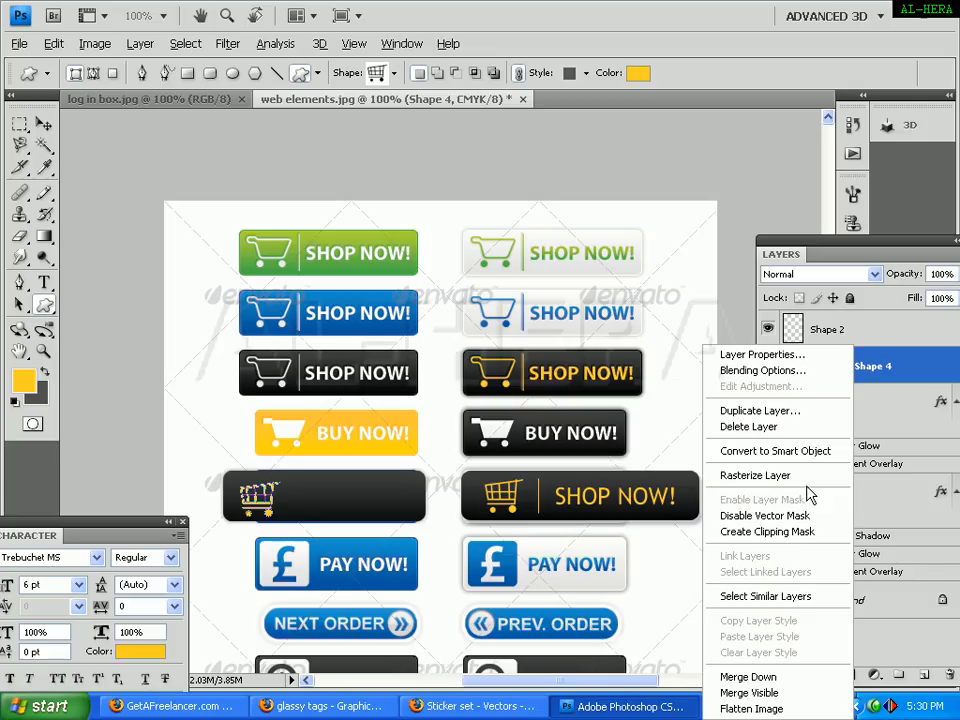
pyautogui.click(790, 476)
pyautogui.click(44, 123)
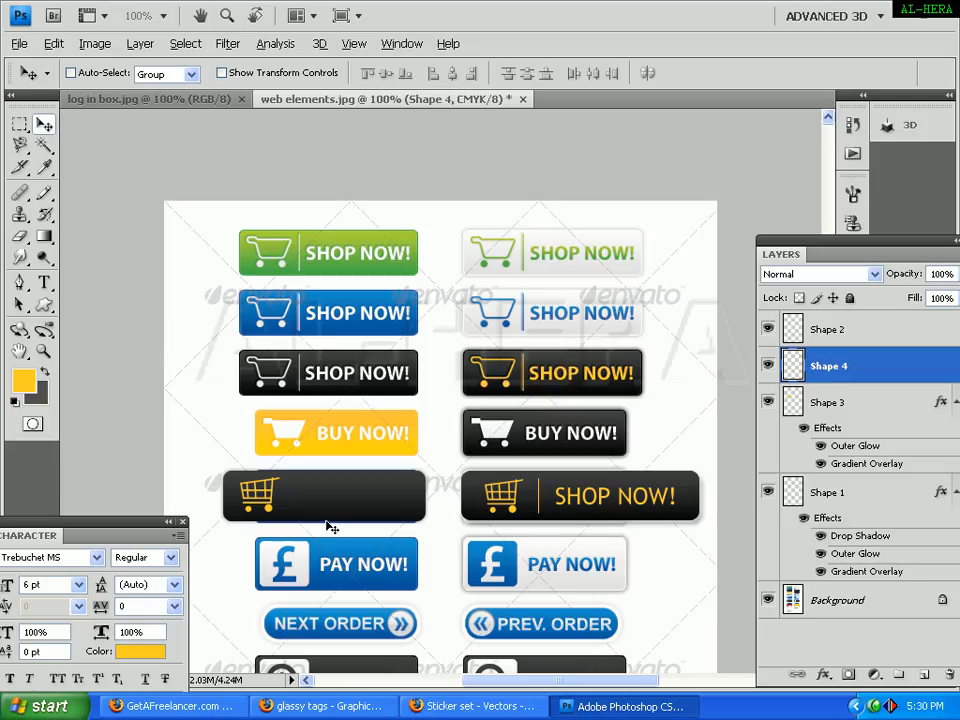
# Draw a vertical 1 px yellow divider line just right of the new button's cart icon and rasterize its layer
pyautogui.click(44, 306)
pyautogui.moveTo(44, 306); pyautogui.dragTo(129, 373)
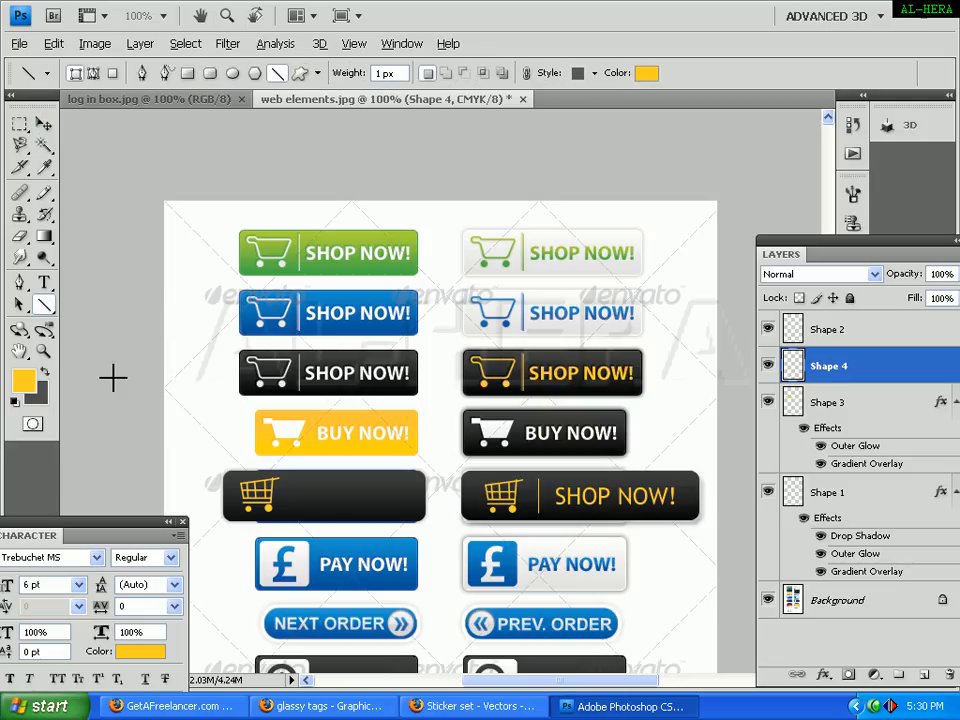
pyautogui.click(377, 72)
pyautogui.moveTo(295, 508); pyautogui.dragTo(296, 508)
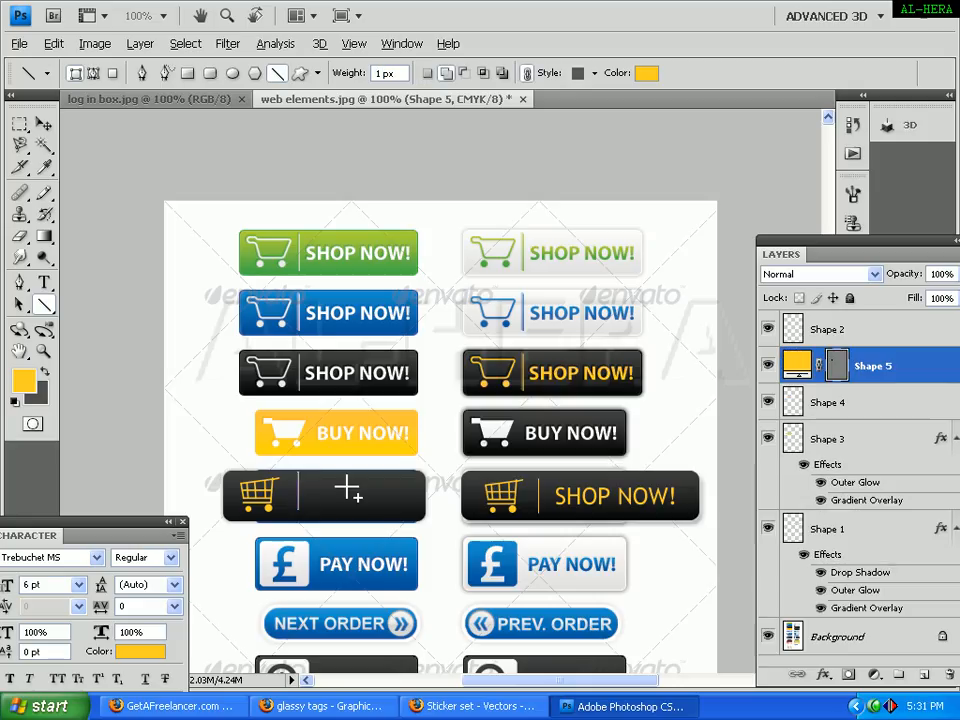
pyautogui.rightClick(818, 370)
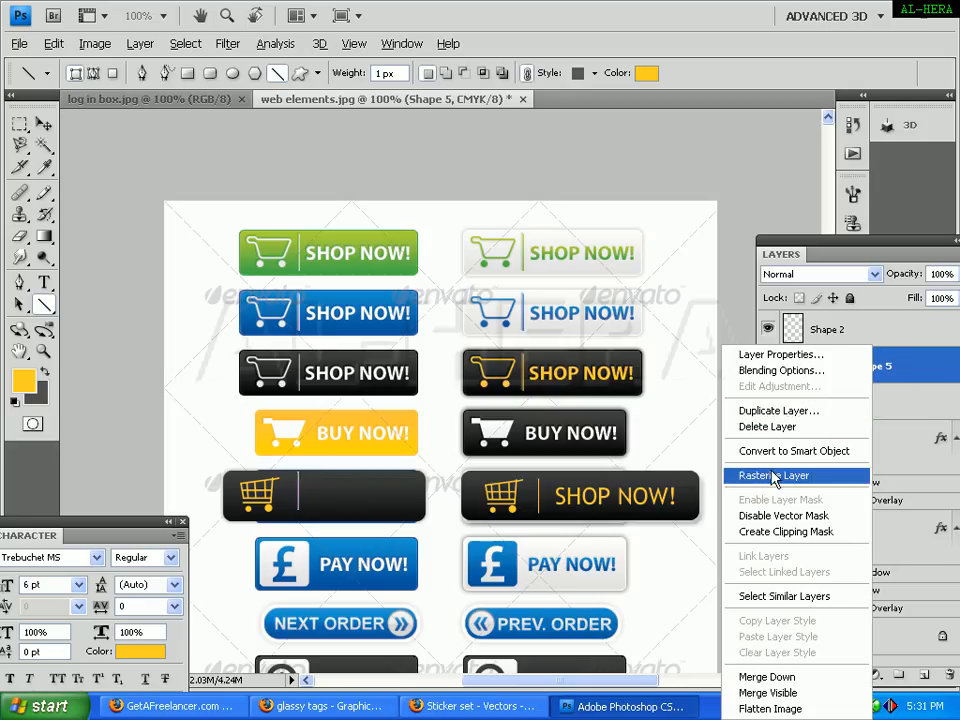
pyautogui.click(774, 475)
pyautogui.click(45, 124)
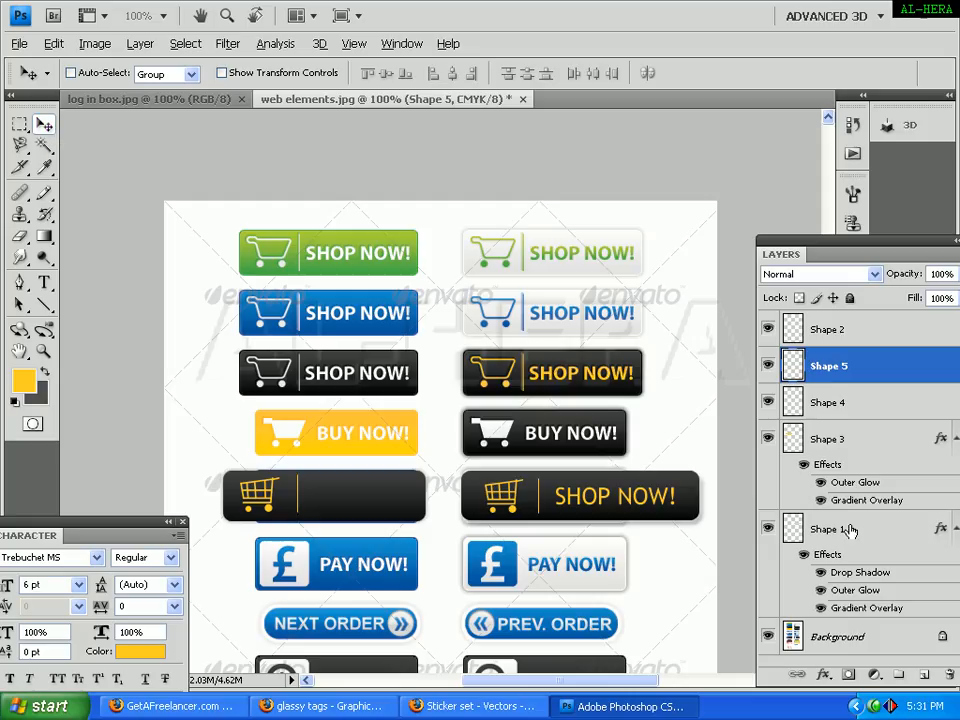
# Add the yellow text SHOP NOW in 6 pt Trebuchet MS right of the divider, and shift the divider line slightly toward the cart
pyautogui.rightClick(600, 500)
pyautogui.click(636, 505)
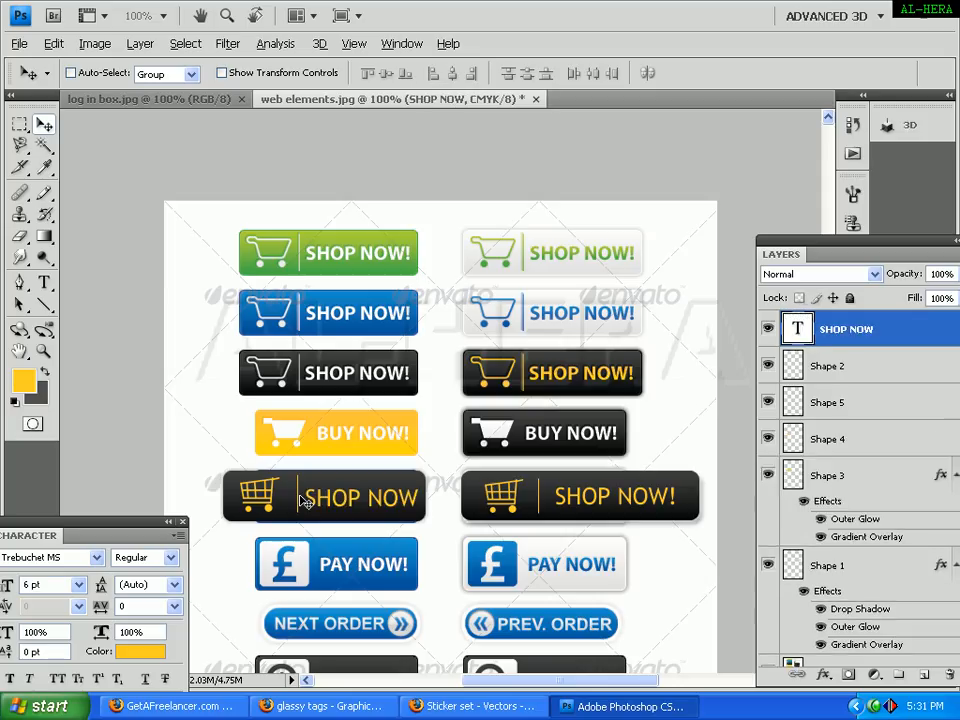
pyautogui.keyDown('ctrl'); pyautogui.click(300, 503); pyautogui.keyUp('ctrl')
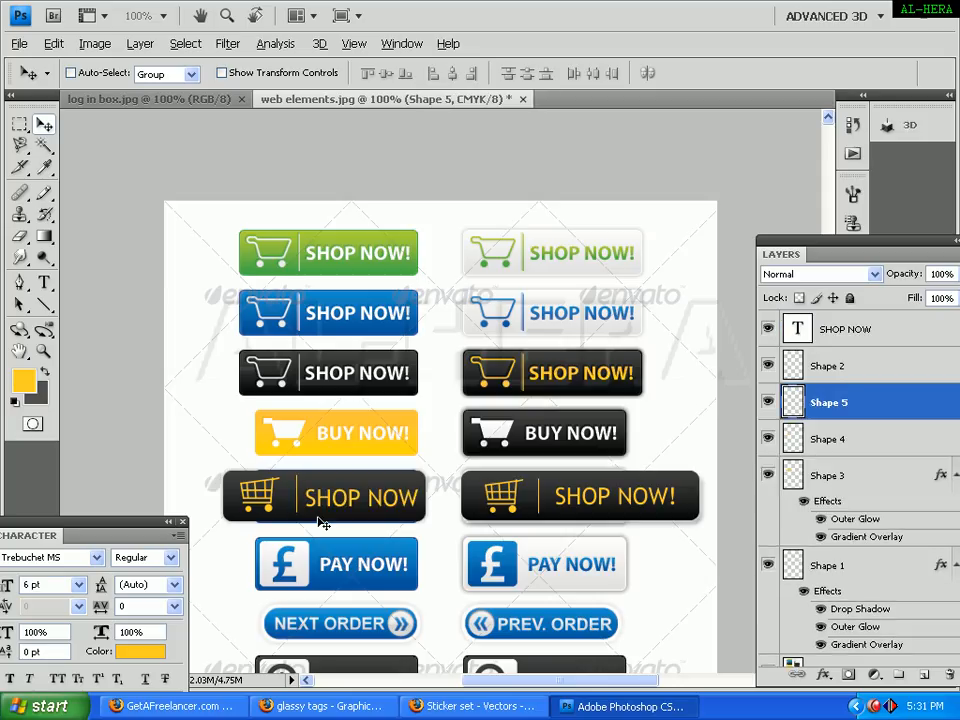
# Nudge the SHOP NOW text toward the divider line and scale it down to about 5.62 pt
pyautogui.rightClick(325, 508)
pyautogui.click(335, 507)
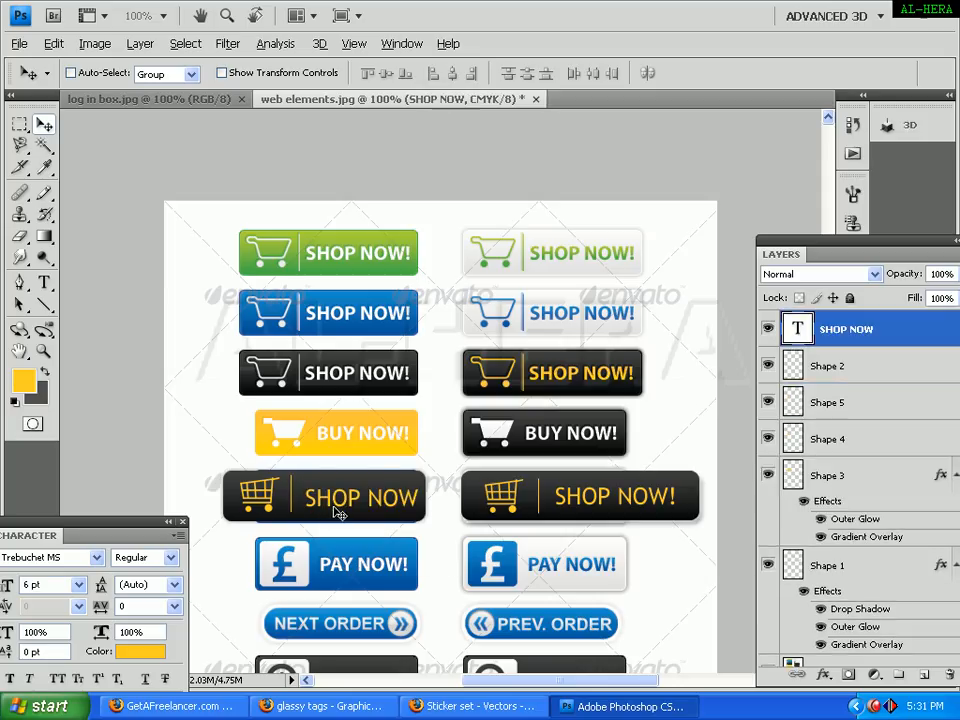
pyautogui.press('Left')
pyautogui.press('Left')
pyautogui.press('Left')
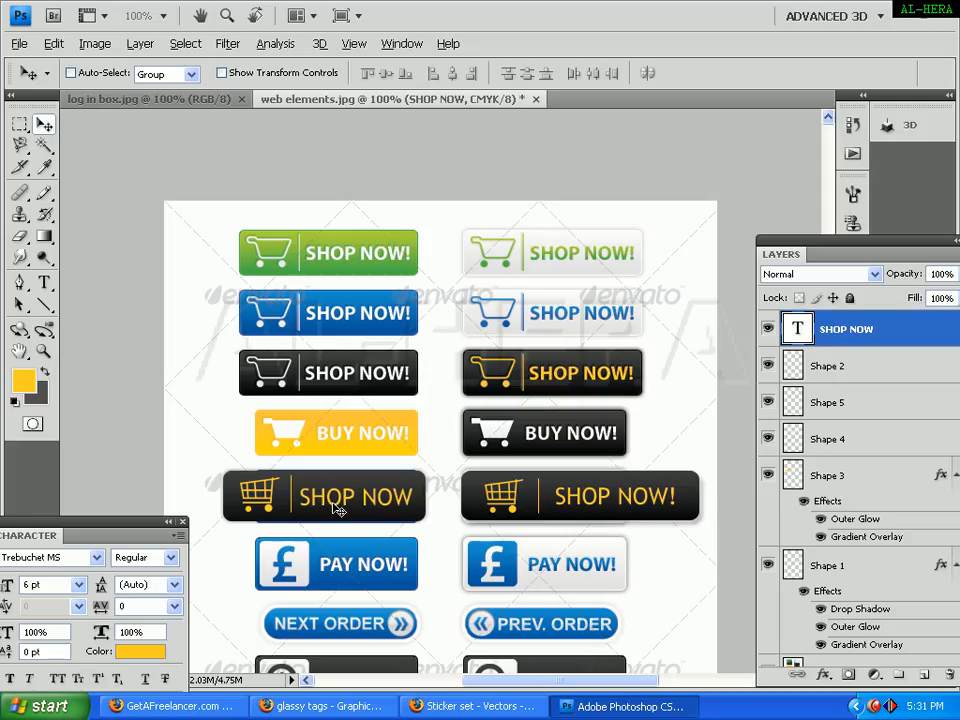
pyautogui.hotkey('ctrl', 't')
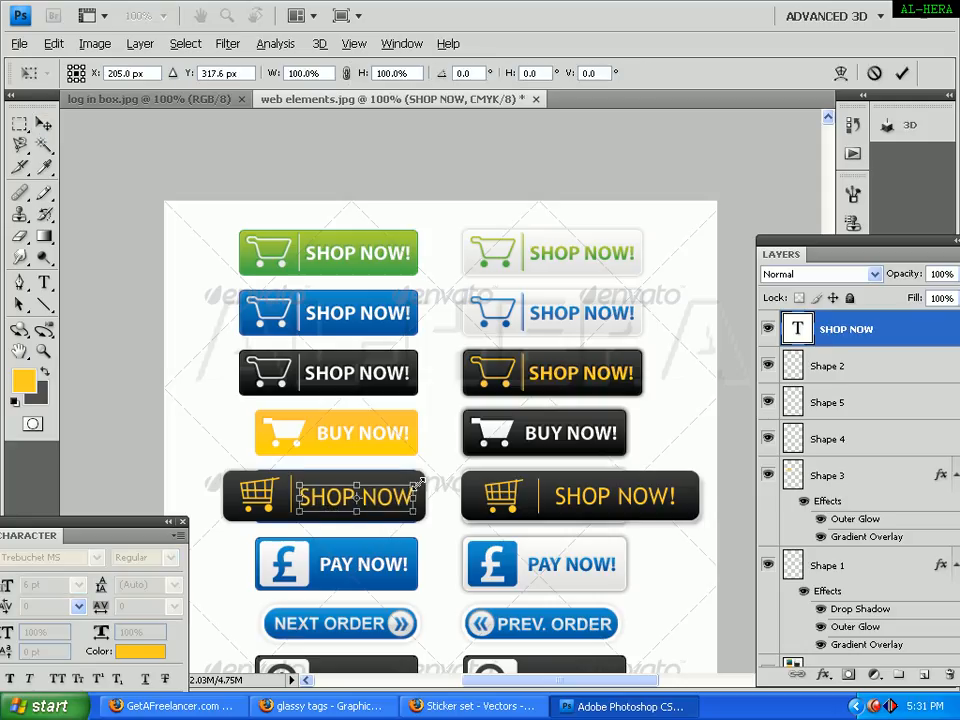
pyautogui.press('Return')
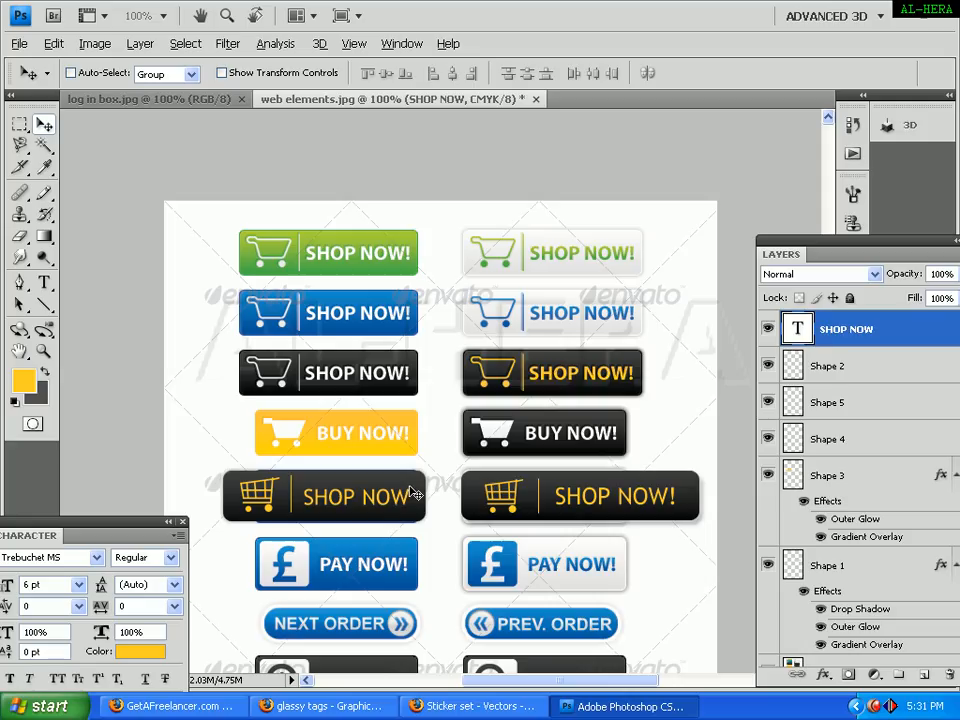
pyautogui.doubleClick(798, 329)
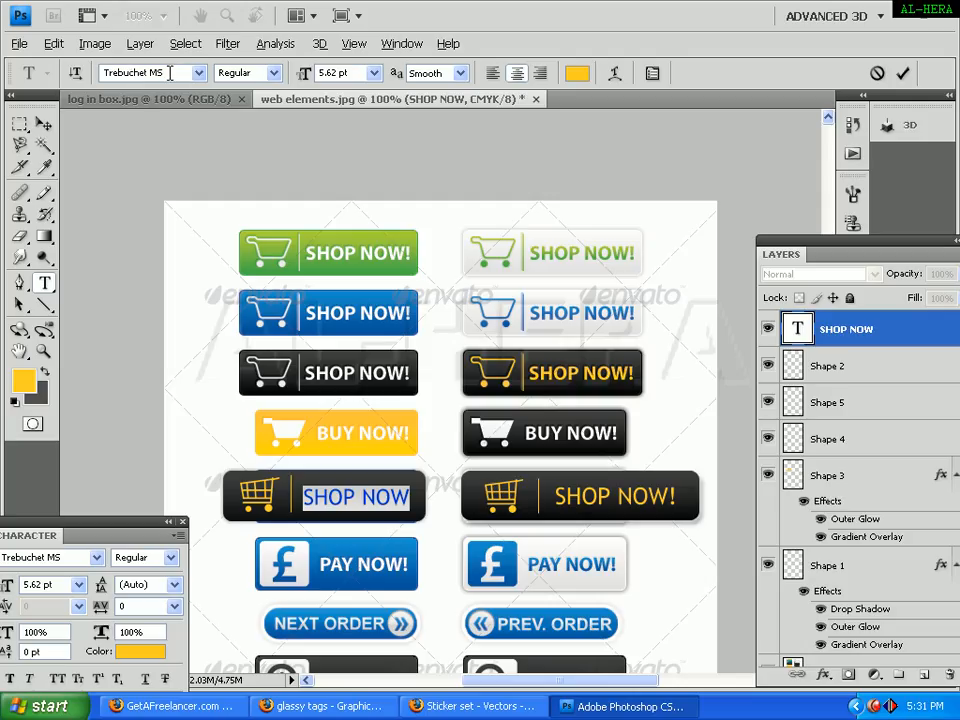
pyautogui.click(170, 72)
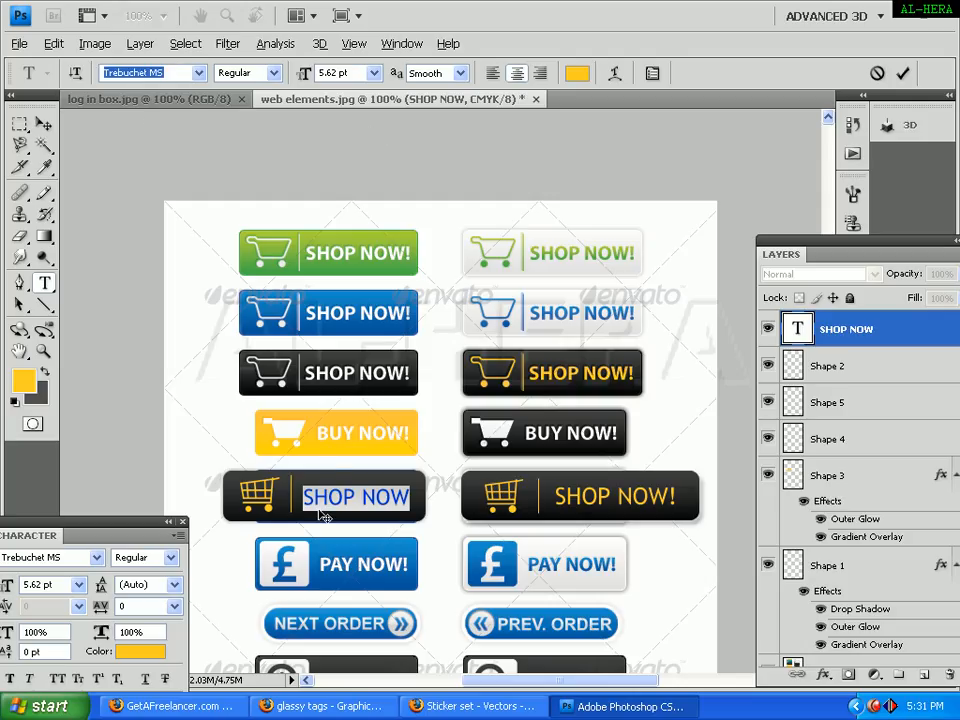
pyautogui.click(414, 507)
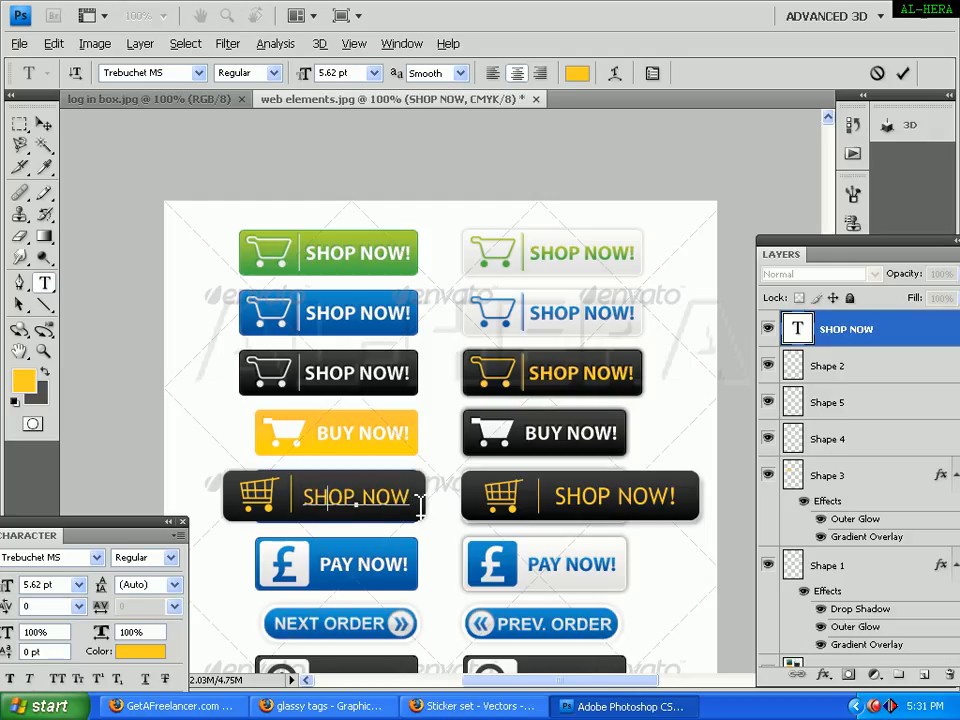
pyautogui.click(327, 497)
pyautogui.click(43, 123)
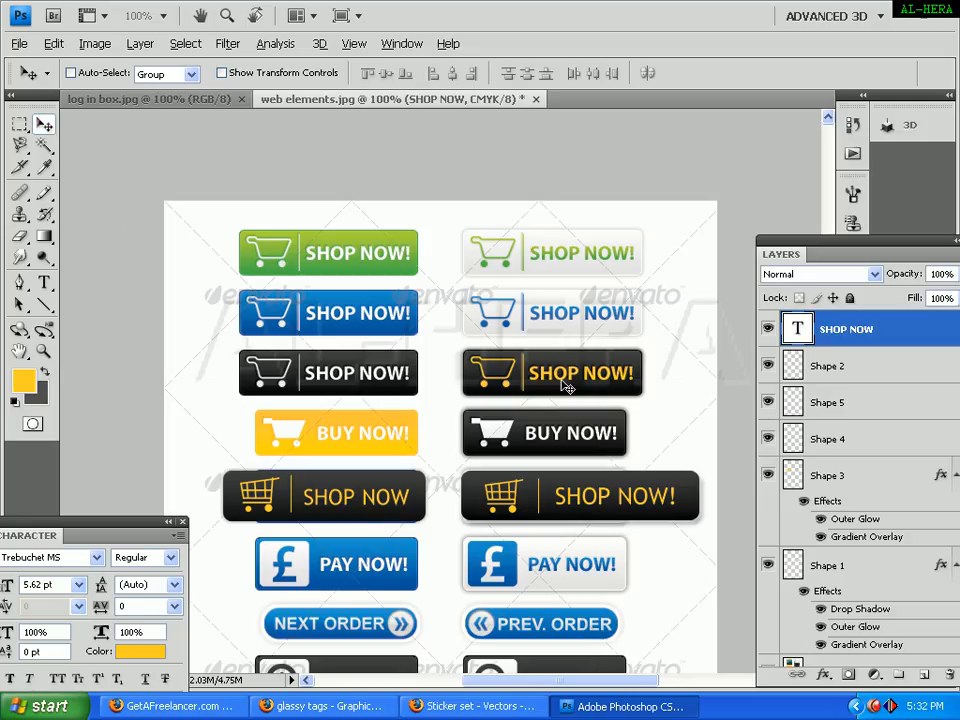
# Change the font style of the new button's SHOP NOW text to Bold
pyautogui.doubleClick(797, 328)
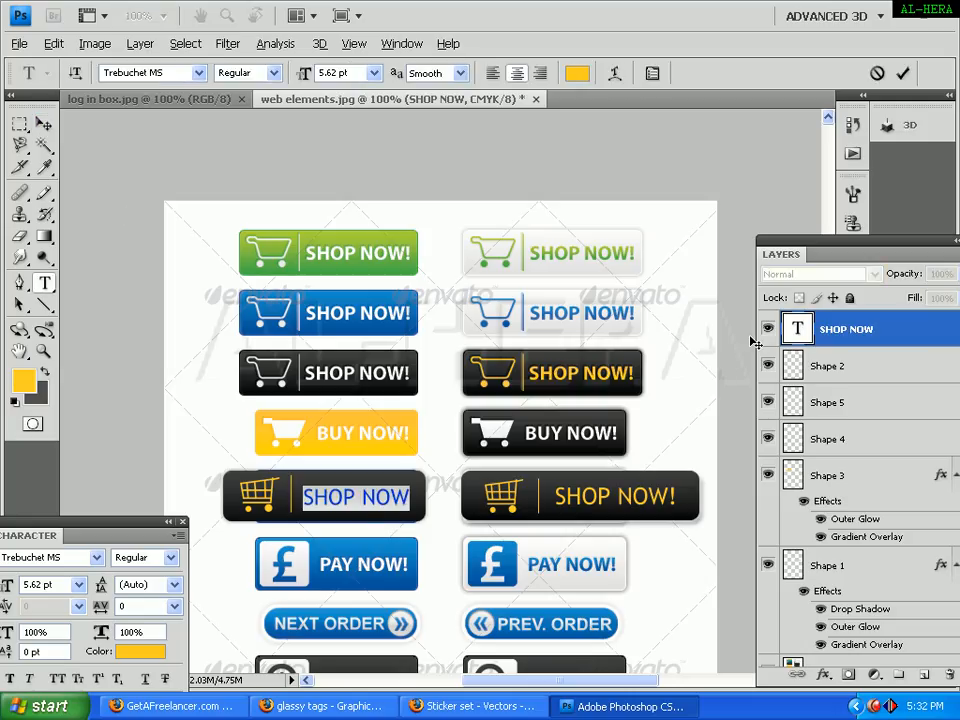
pyautogui.click(372, 497)
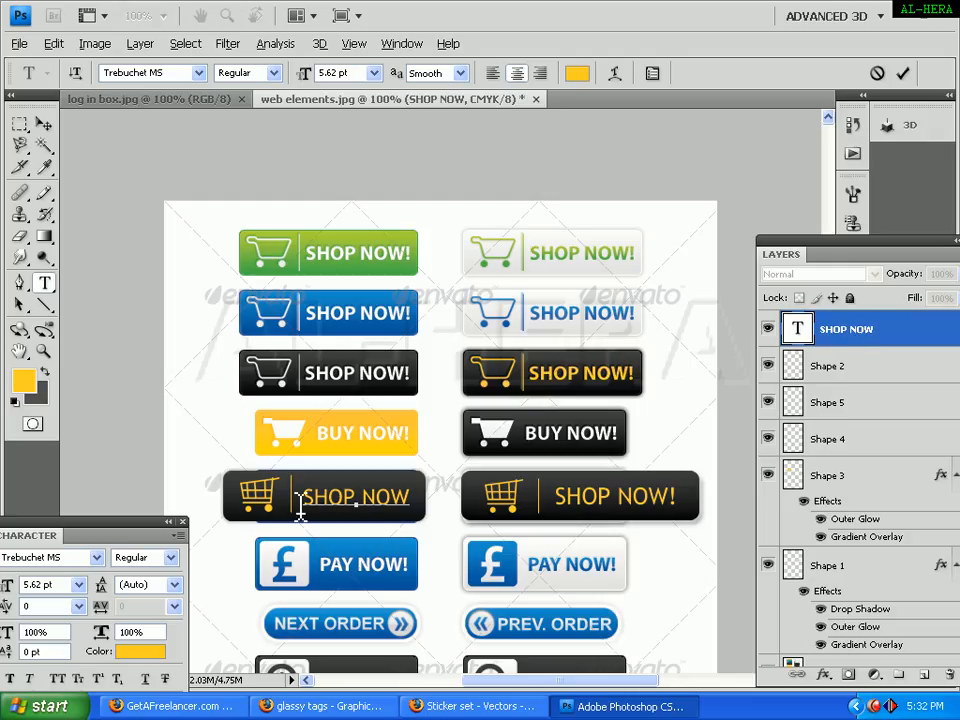
pyautogui.moveTo(301, 498); pyautogui.dragTo(433, 502)
pyautogui.click(273, 72)
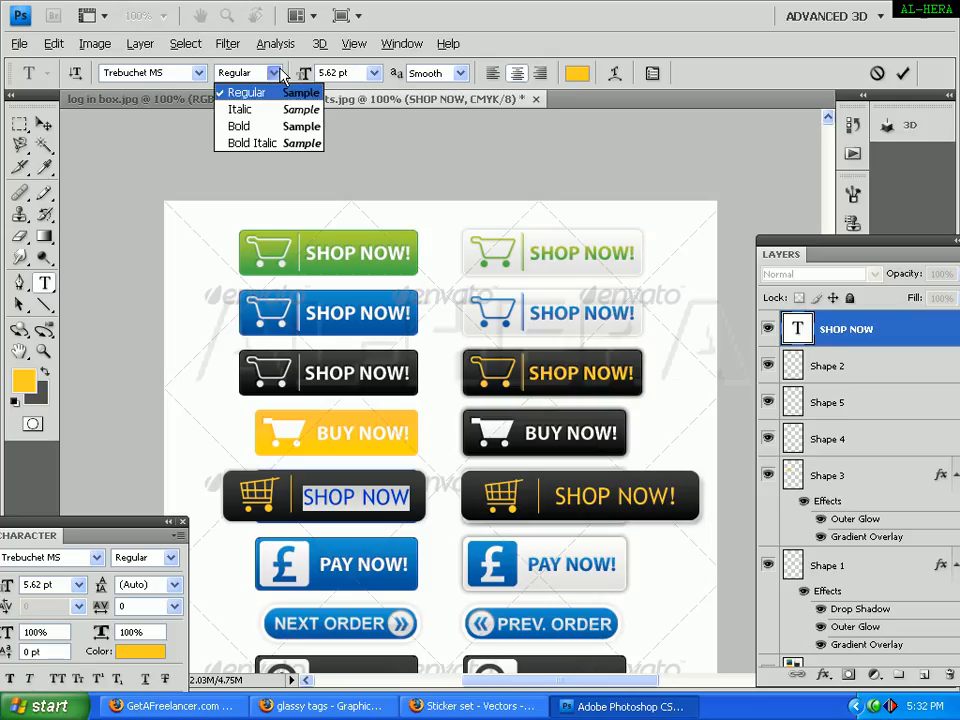
pyautogui.click(270, 124)
pyautogui.click(43, 123)
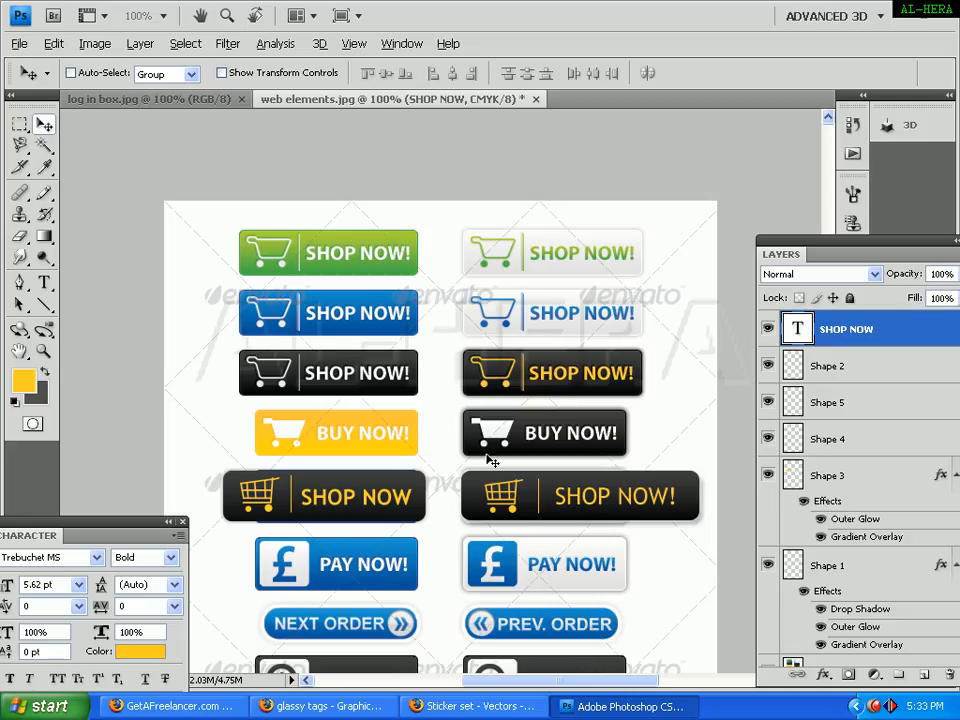
pyautogui.keyDown('ctrl'); pyautogui.click(316, 484); pyautogui.keyUp('ctrl')
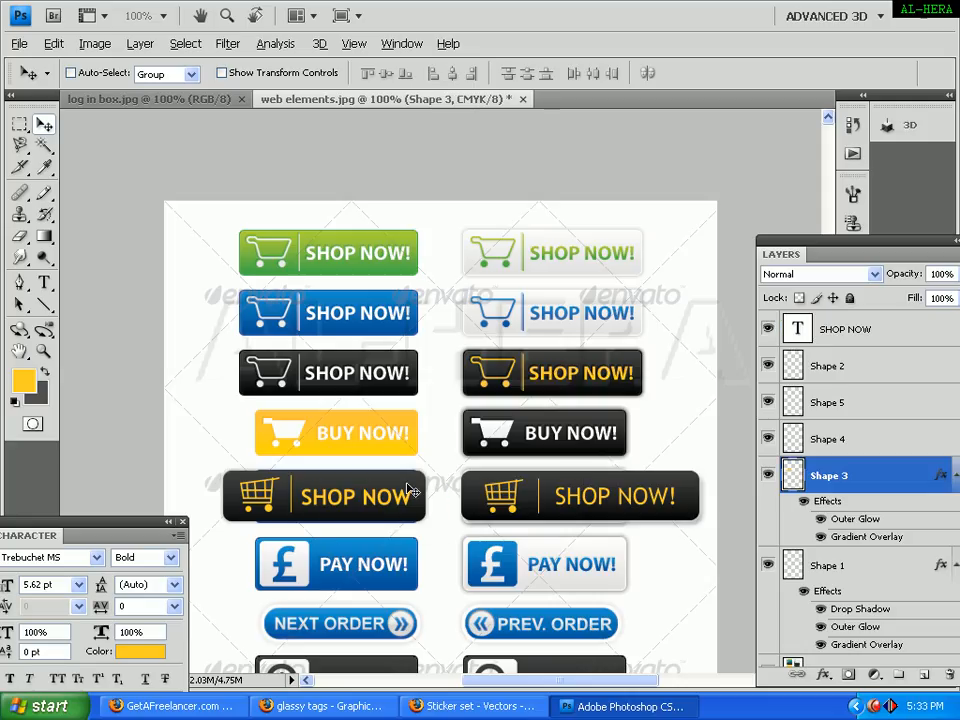
pyautogui.moveTo(401, 508); pyautogui.dragTo(394, 364)
pyautogui.moveTo(565, 354); pyautogui.dragTo(565, 411)
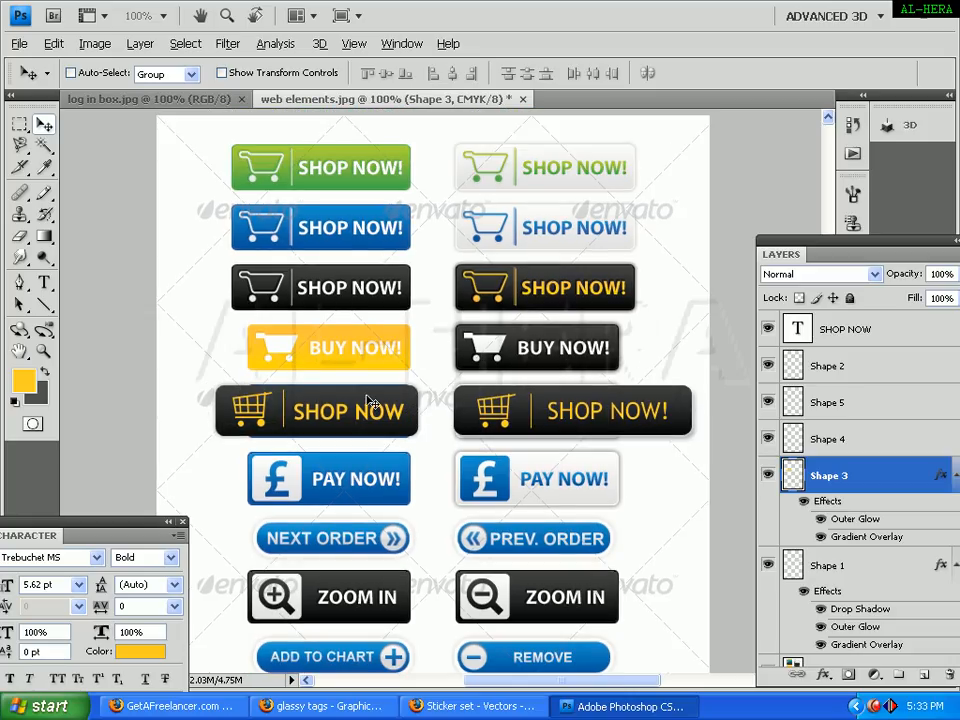
# Duplicate the new black button's rounded rectangle and place the copy over the white PAY NOW! button
pyautogui.rightClick(397, 393)
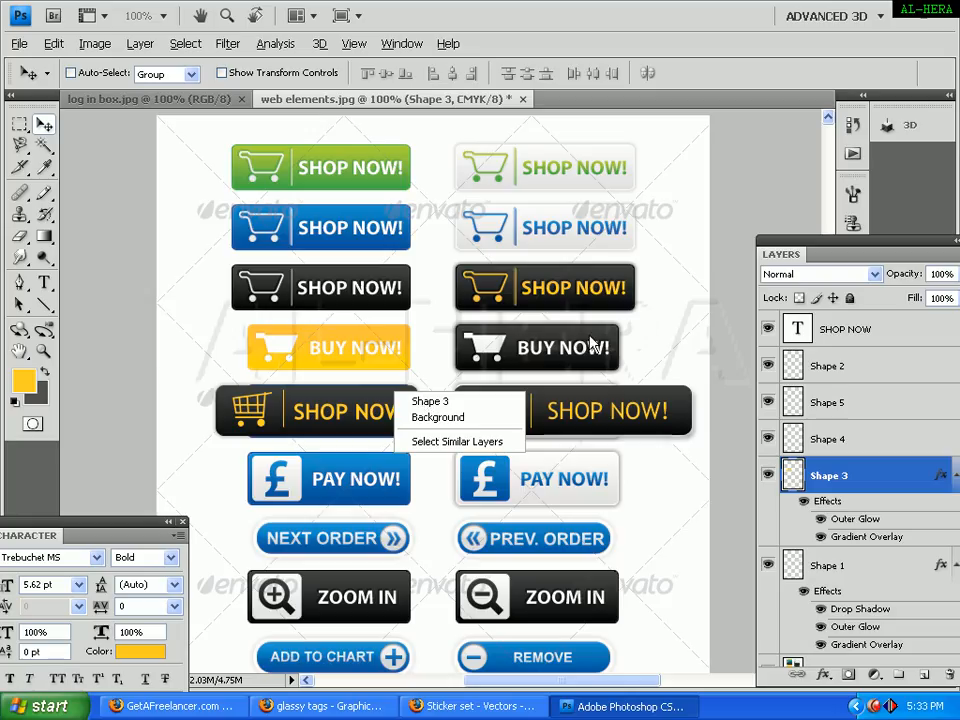
pyautogui.click(455, 417)
pyautogui.rightClick(408, 399)
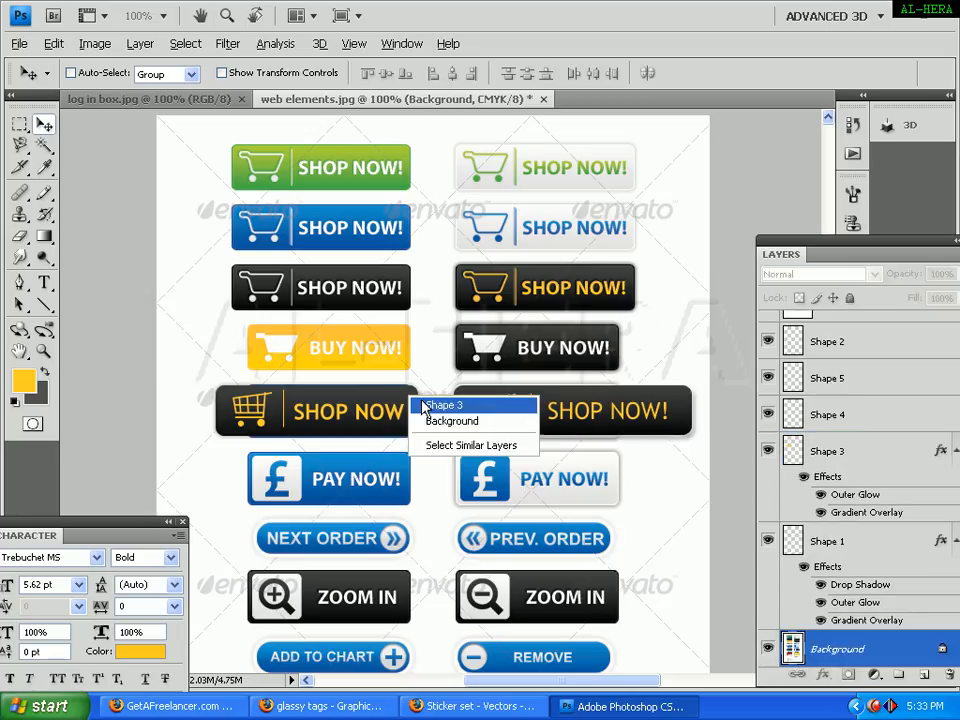
pyautogui.click(418, 401)
pyautogui.moveTo(399, 397); pyautogui.dragTo(619, 463)
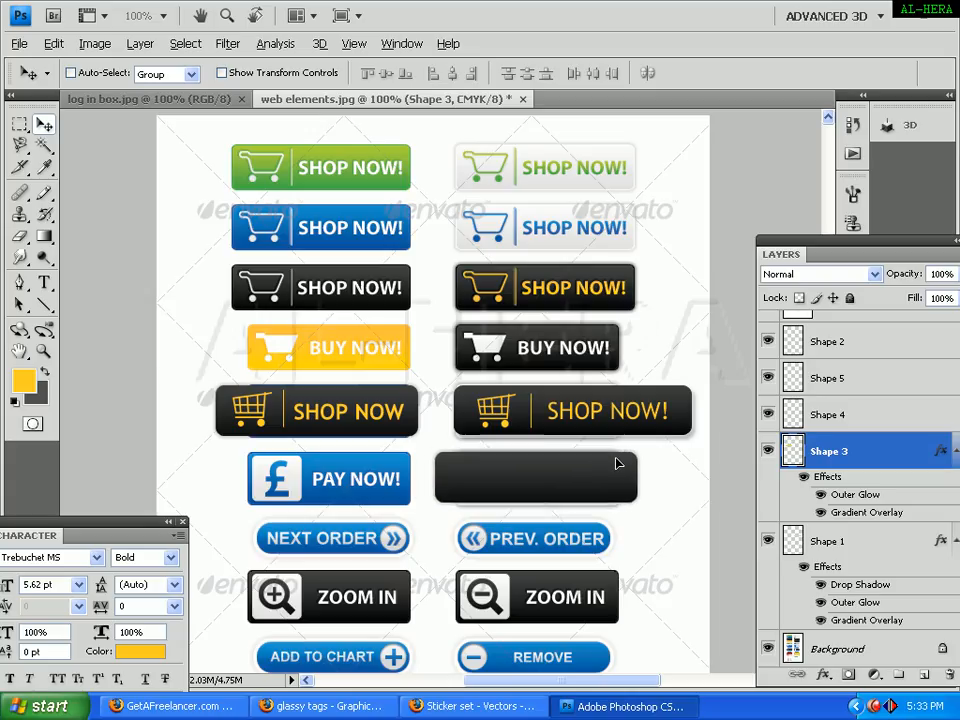
pyautogui.hotkey('ctrl', 'j')
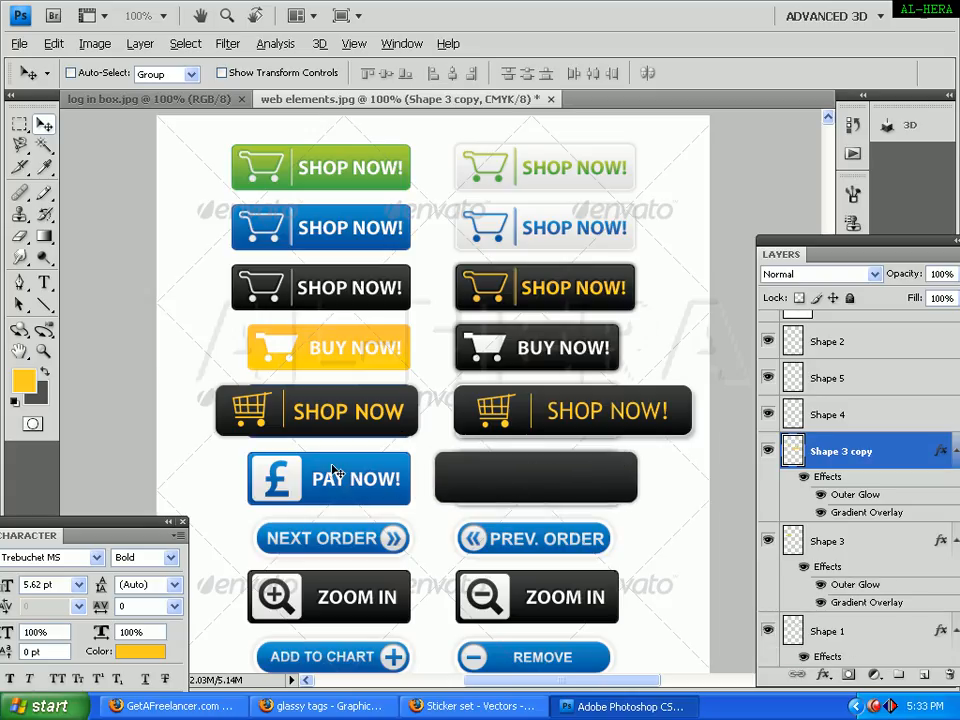
# Set the first stop of the copied rectangle's gradient overlay to dark blue #04559c, sampled from the blue PAY NOW! button
pyautogui.click(140, 43)
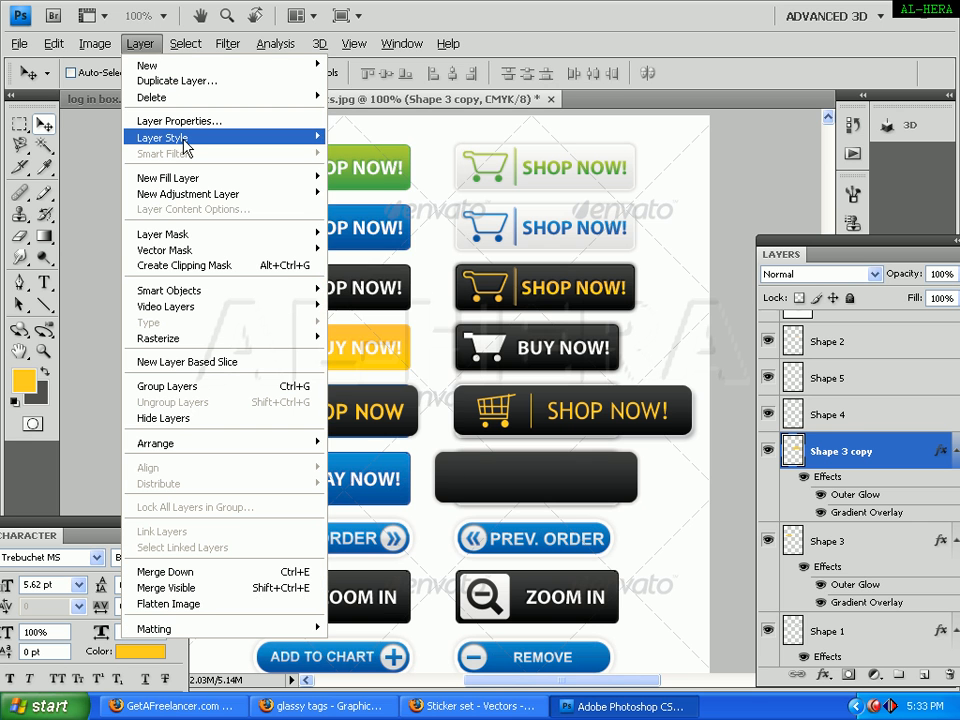
pyautogui.moveTo(190, 137)
pyautogui.click(382, 272)
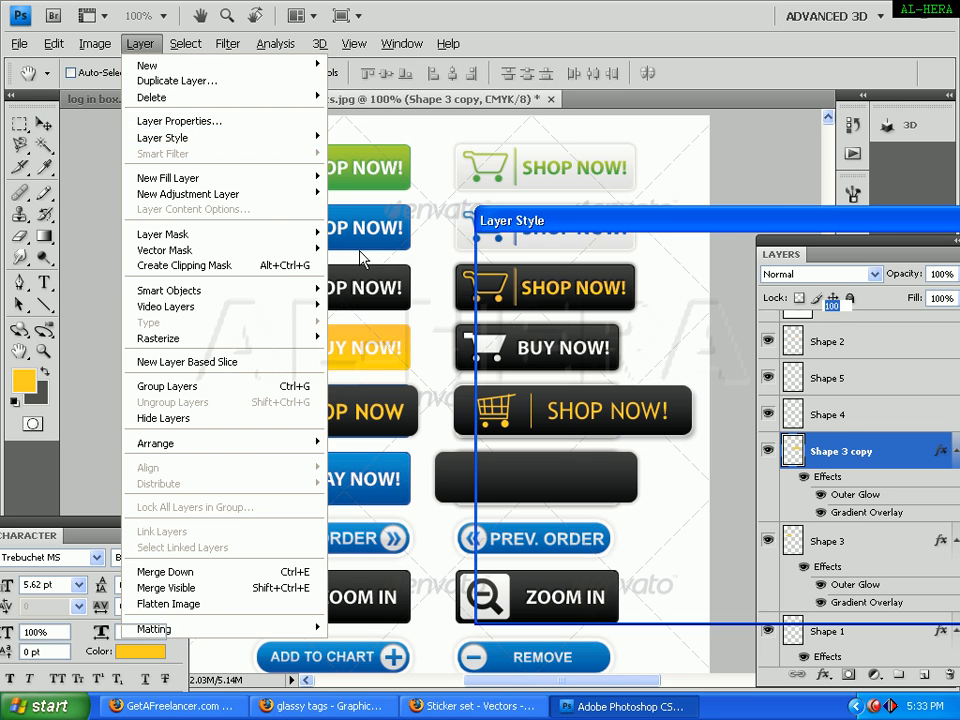
pyautogui.moveTo(846, 220); pyautogui.dragTo(951, 167)
pyautogui.click(860, 278)
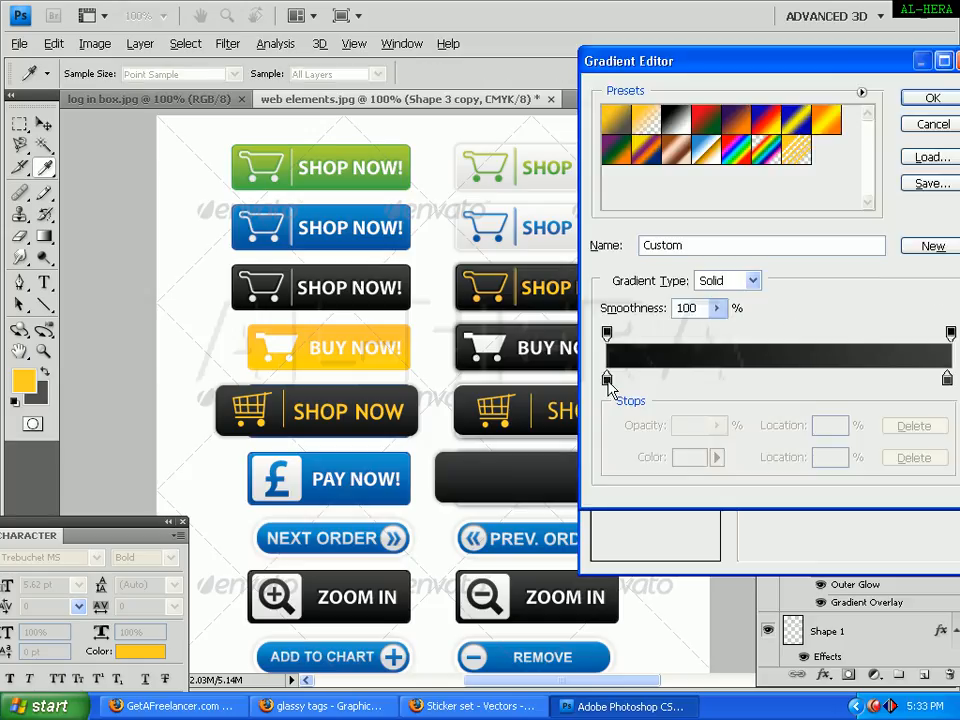
pyautogui.click(607, 380)
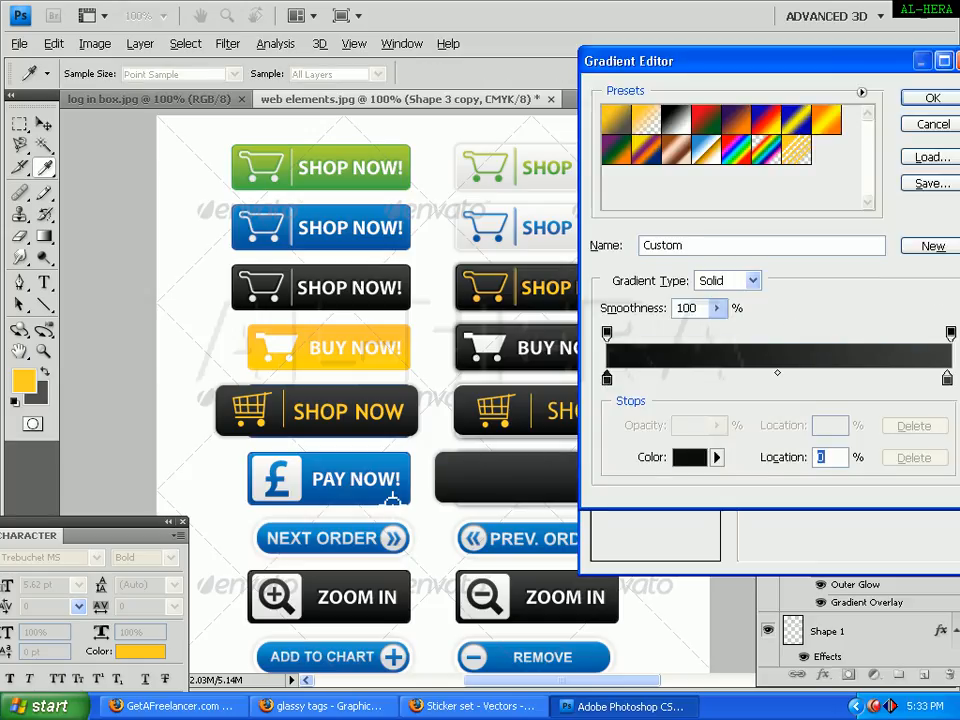
pyautogui.click(392, 497)
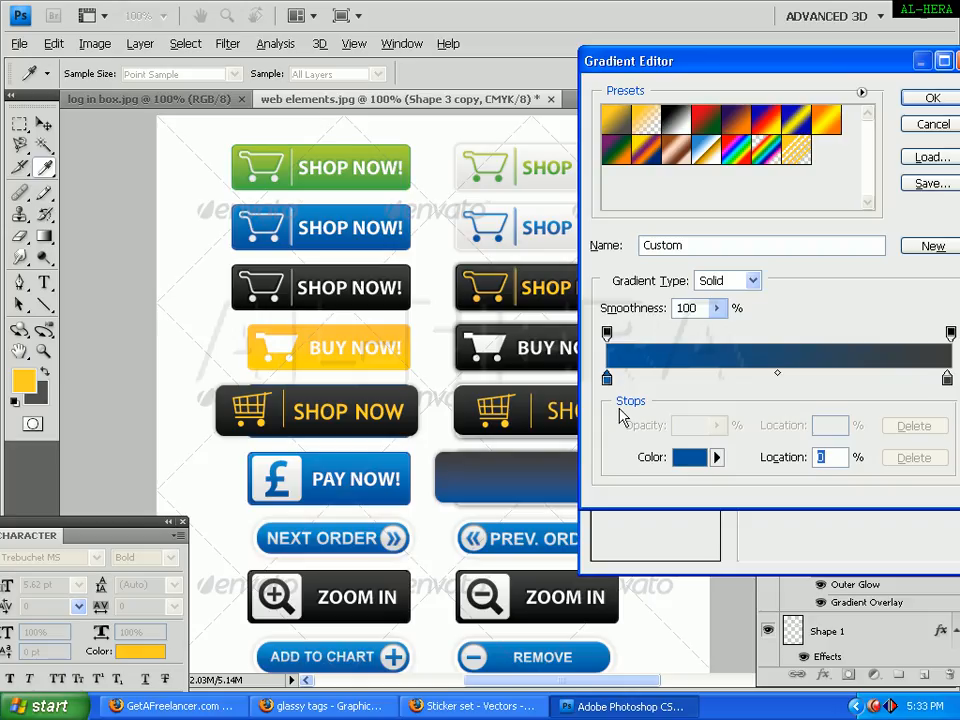
pyautogui.doubleClick(607, 380)
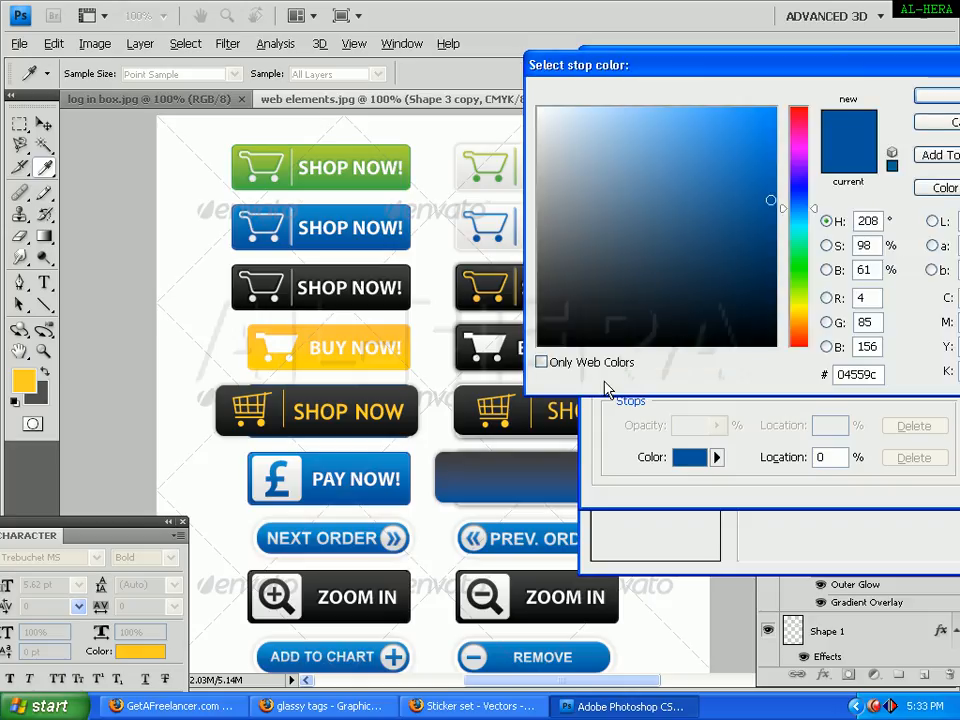
pyautogui.moveTo(876, 375); pyautogui.dragTo(798, 375)
pyautogui.click(858, 378)
pyautogui.moveTo(873, 375); pyautogui.dragTo(767, 384)
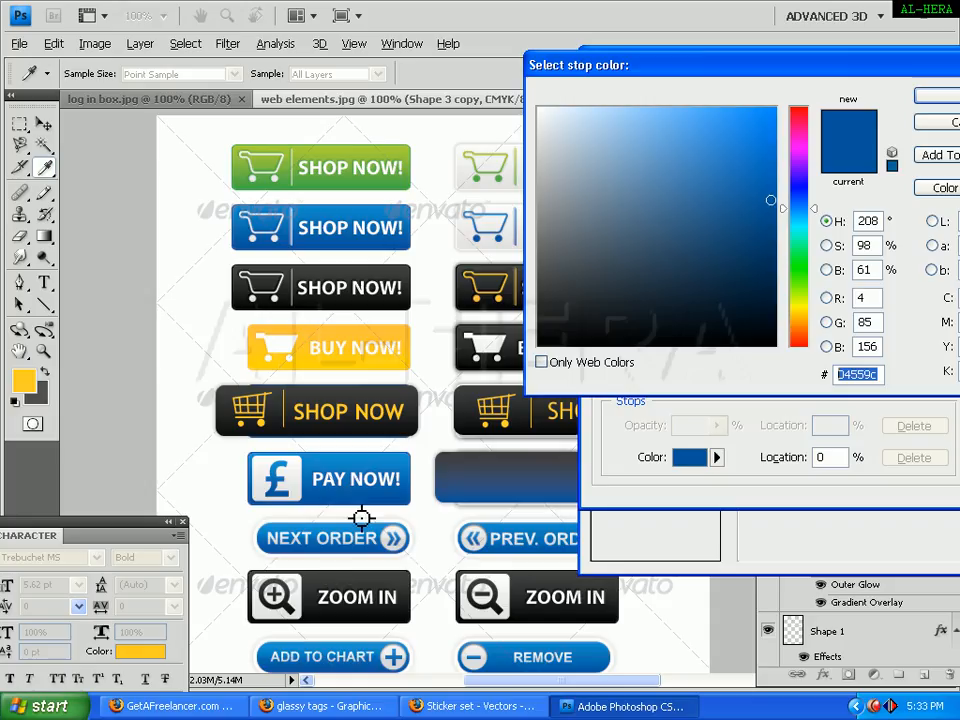
pyautogui.click(942, 95)
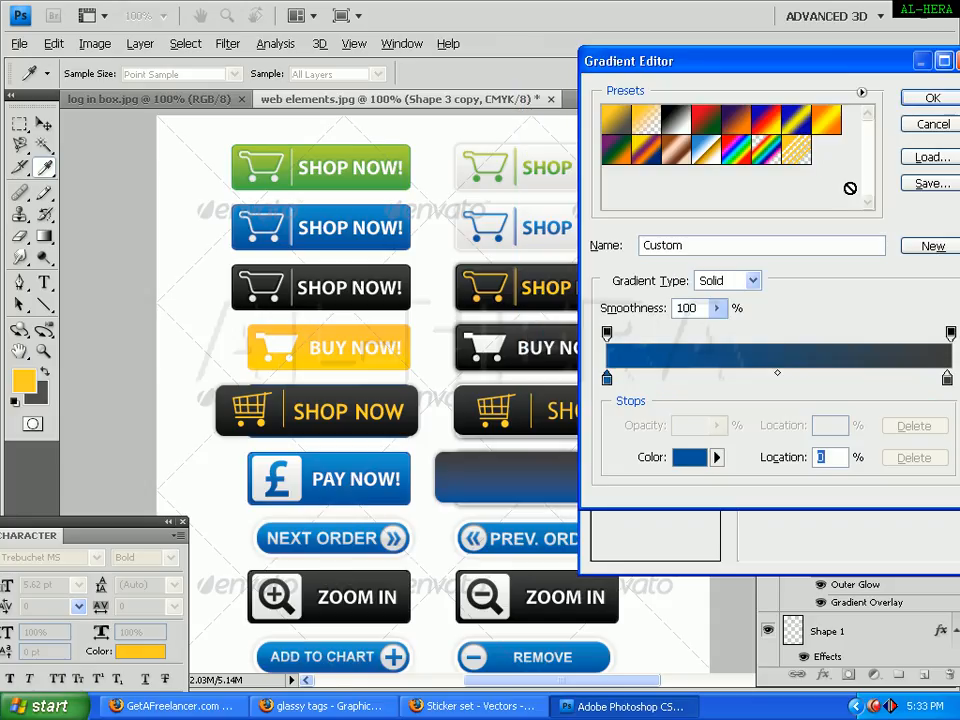
# Set the gradient's end stop to light blue #1891d0, sampled from the PAY NOW! button, and accept the gradient
pyautogui.click(947, 381)
pyautogui.click(698, 458)
pyautogui.click(326, 478)
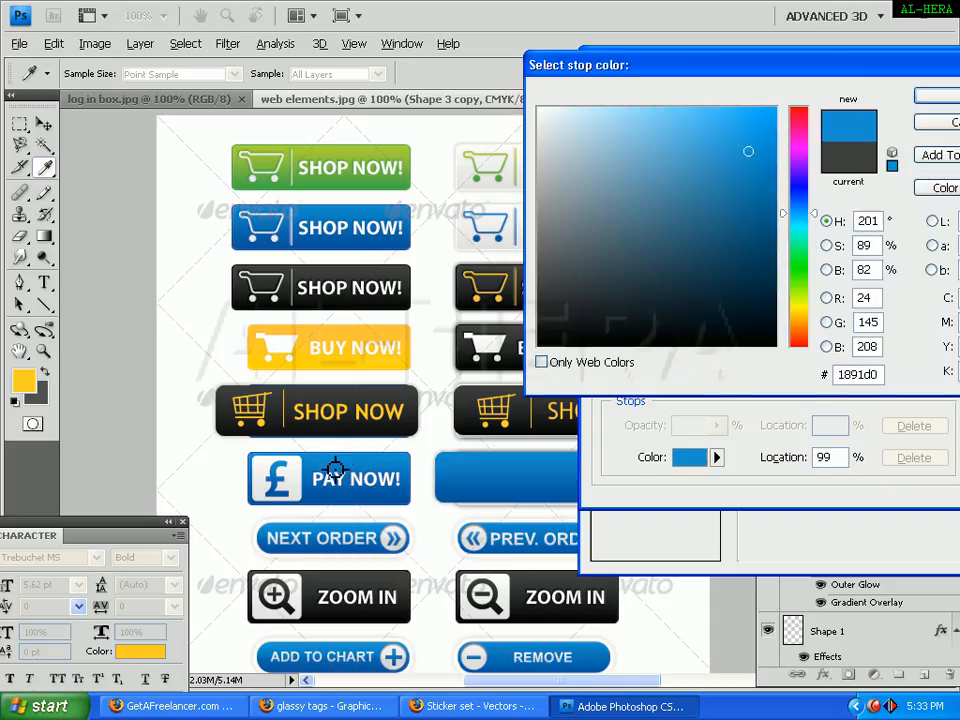
pyautogui.click(956, 105)
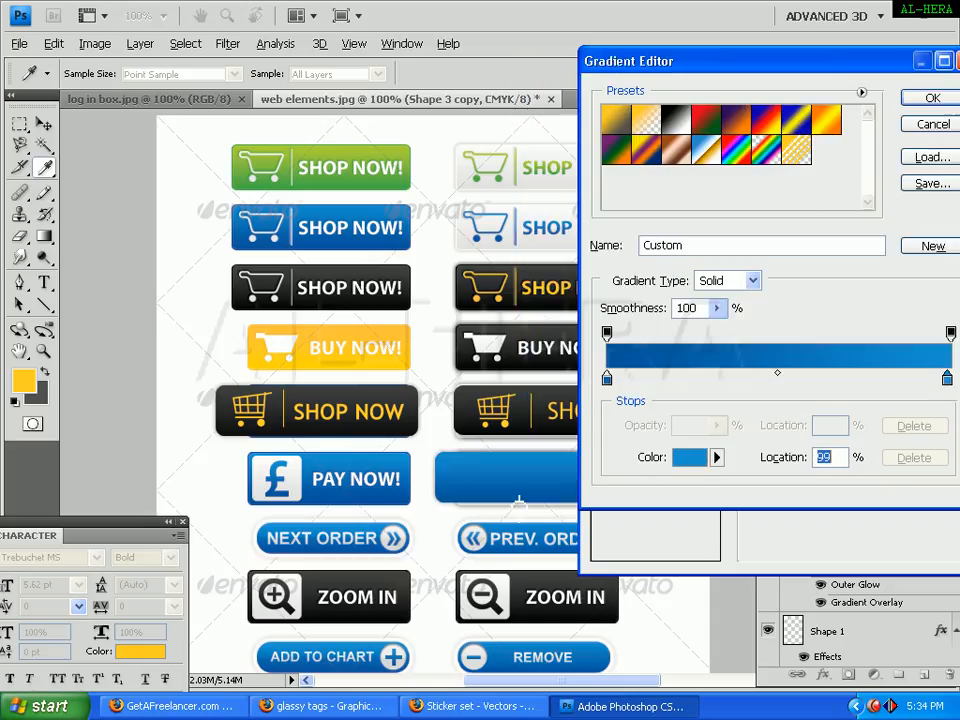
pyautogui.click(930, 97)
# Replace the blue rectangle's outer glow with a Multiply drop shadow at 15% opacity
pyautogui.moveTo(867, 186); pyautogui.dragTo(780, 192)
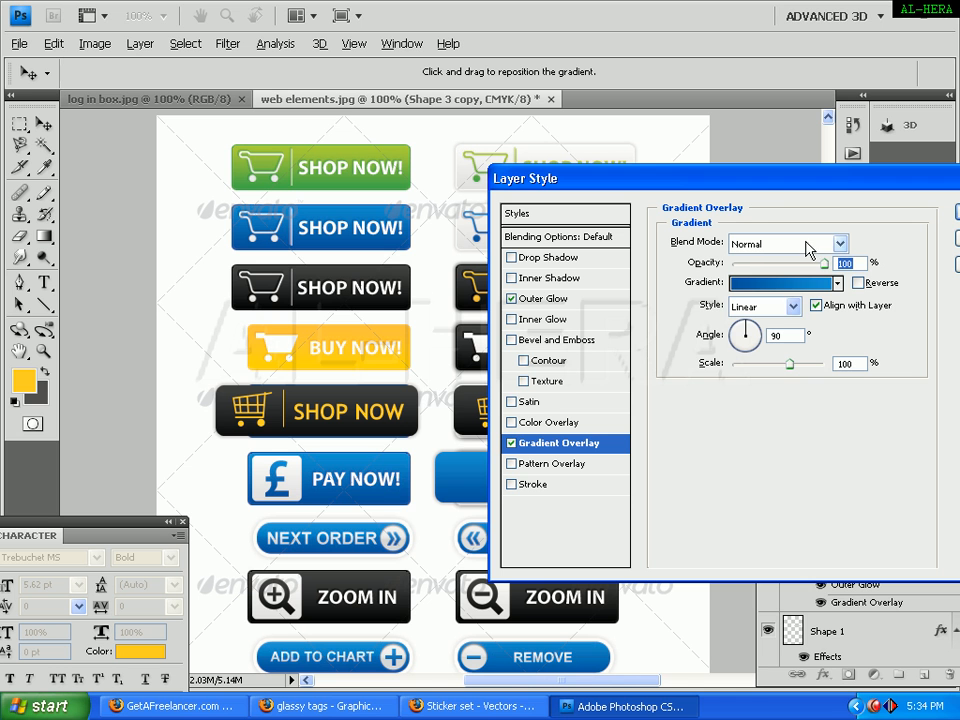
pyautogui.click(545, 298)
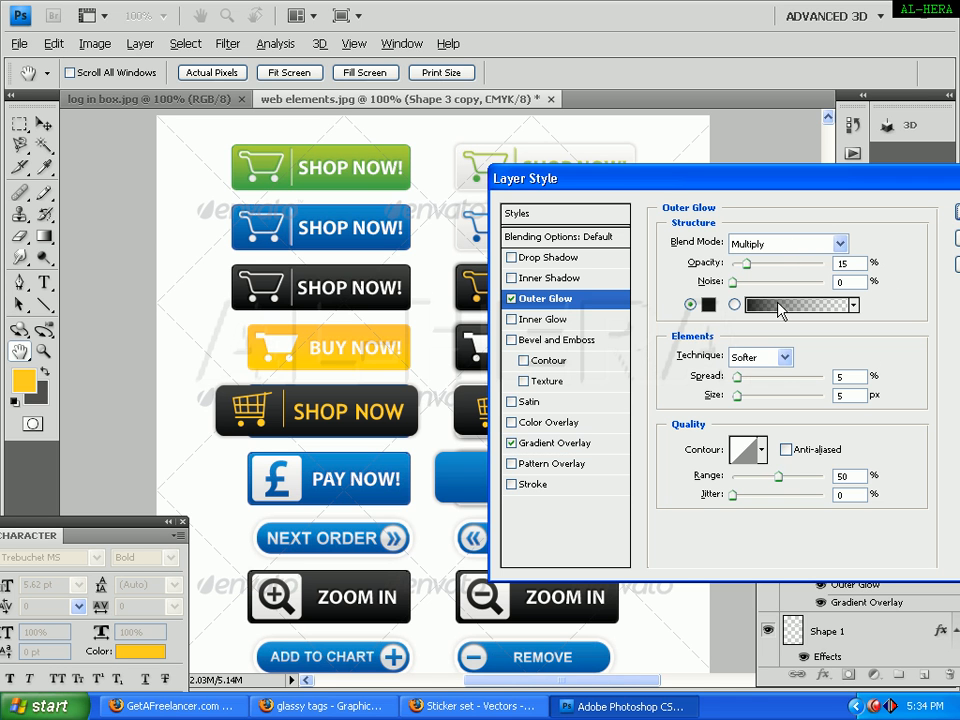
pyautogui.moveTo(759, 189); pyautogui.dragTo(870, 231)
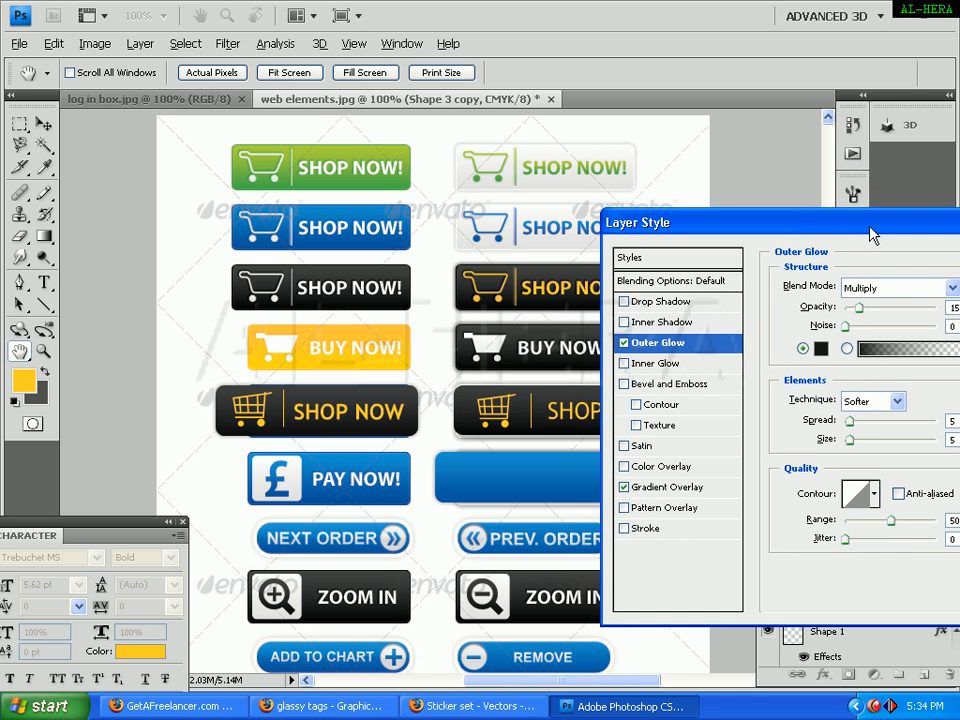
pyautogui.click(624, 343)
pyautogui.click(640, 302)
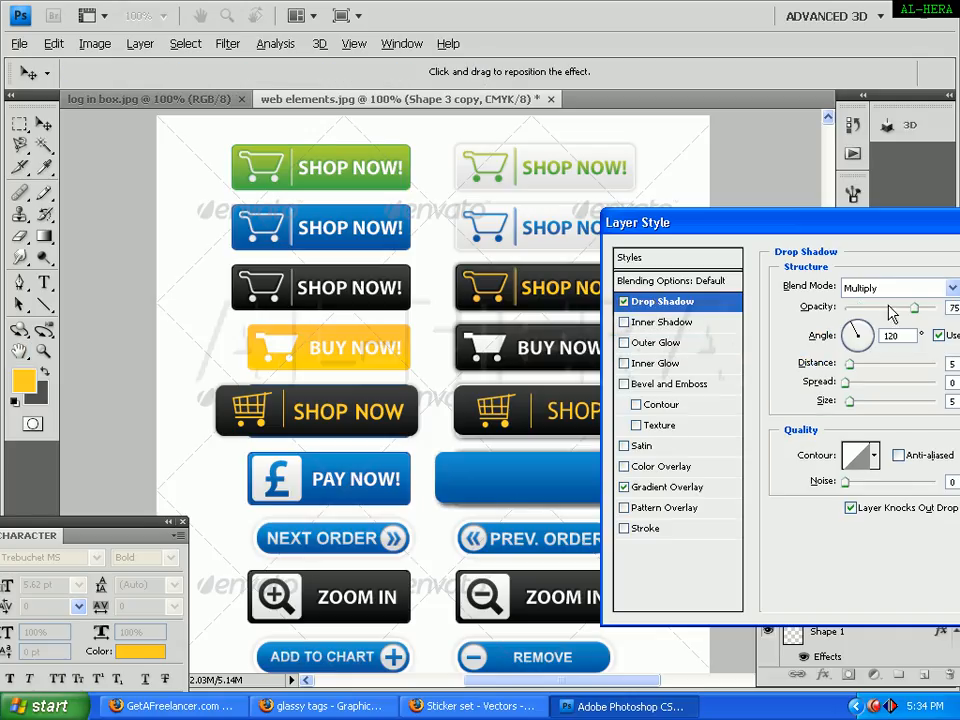
pyautogui.moveTo(893, 313); pyautogui.dragTo(862, 318)
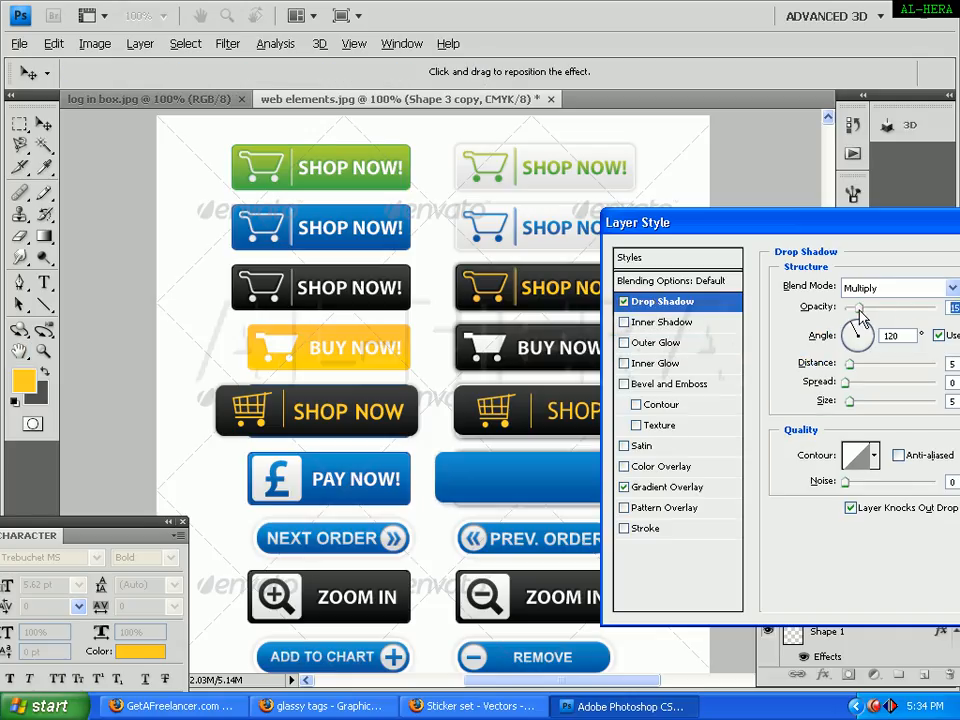
pyautogui.press('Return')
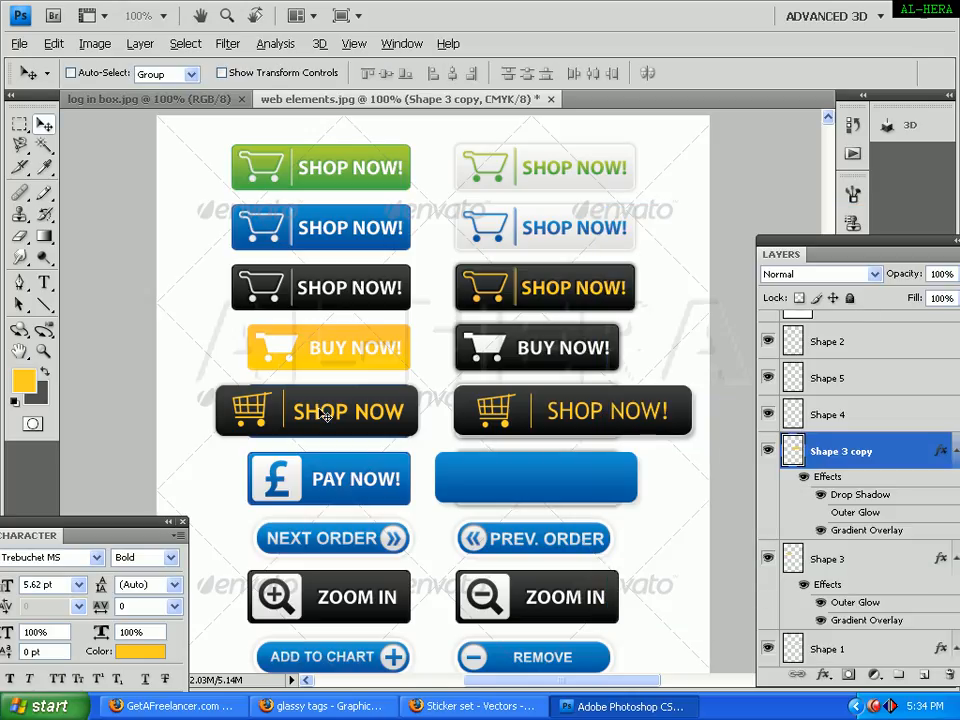
# Duplicate the black button's yellow SHOP NOW text onto the right part of the blue rectangle
pyautogui.rightClick(327, 417)
pyautogui.click(340, 420)
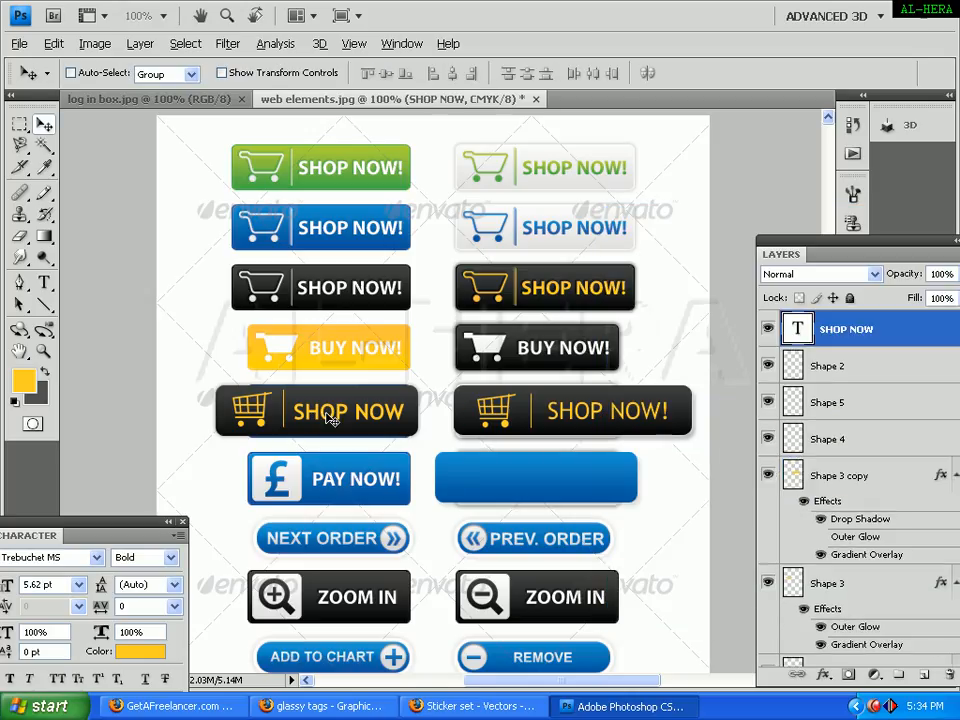
pyautogui.keyDown('alt'); pyautogui.moveTo(317, 413); pyautogui.dragTo(552, 479); pyautogui.keyUp('alt')
pyautogui.rightClick(250, 410)
pyautogui.click(256, 416)
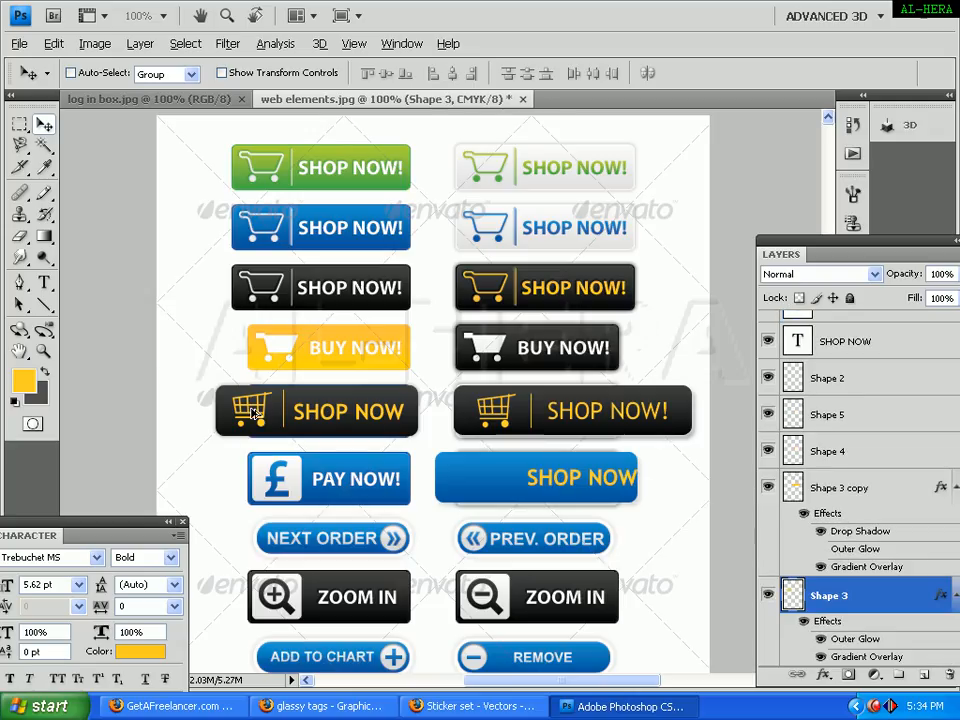
pyautogui.keyDown('alt'); pyautogui.moveTo(255, 413); pyautogui.dragTo(486, 512); pyautogui.keyUp('alt')
pyautogui.hotkey('ctrl', 'z')
pyautogui.rightClick(254, 415)
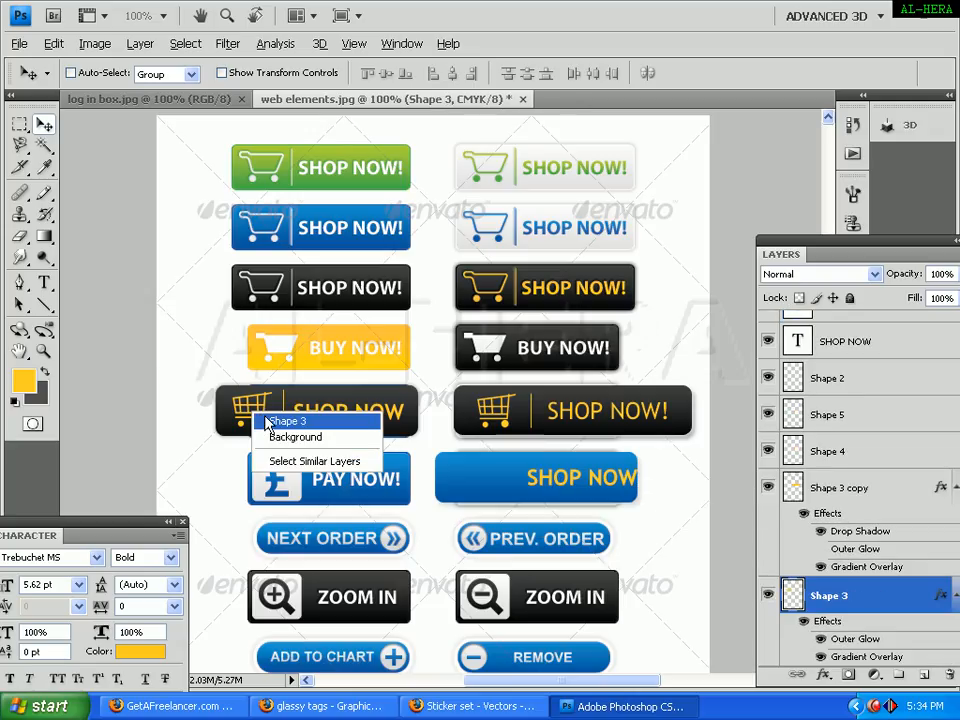
pyautogui.click(267, 422)
pyautogui.keyDown('alt'); pyautogui.moveTo(260, 418); pyautogui.dragTo(405, 465); pyautogui.keyUp('alt')
pyautogui.hotkey('ctrl', 'z')
pyautogui.rightClick(249, 412)
pyautogui.click(270, 414)
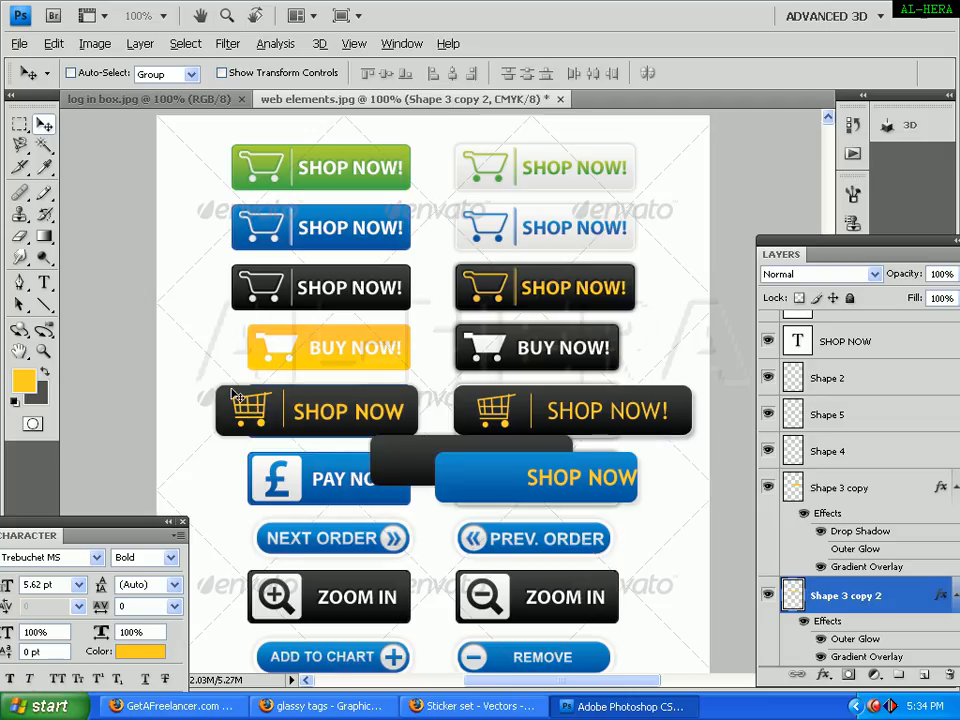
pyautogui.hotkey('ctrl', 'z')
# Duplicate the yellow cart icon onto the left end of the blue button and shift its SHOP NOW text slightly toward the cart
pyautogui.rightClick(242, 399)
pyautogui.click(254, 408)
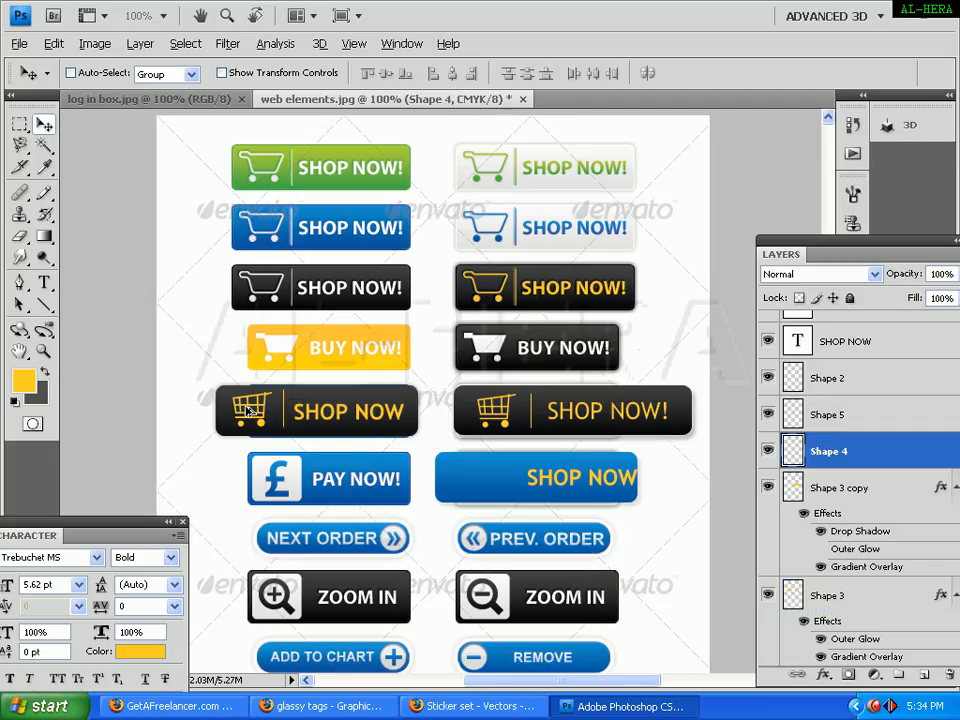
pyautogui.keyDown('alt'); pyautogui.moveTo(249, 411); pyautogui.dragTo(469, 478); pyautogui.keyUp('alt')
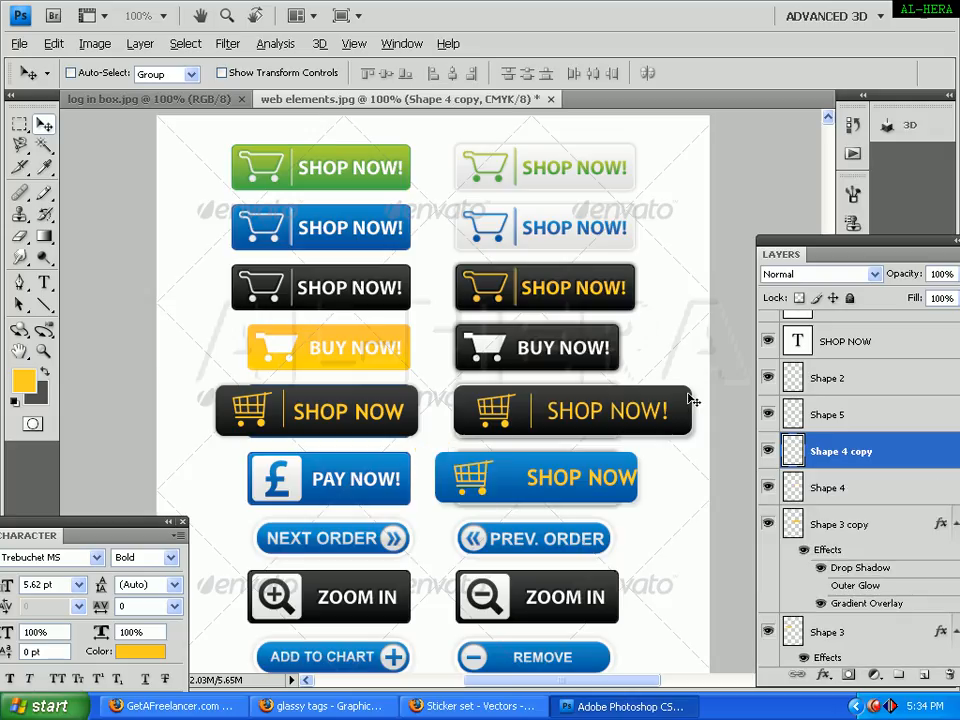
pyautogui.keyDown('ctrl'); pyautogui.click(574, 480); pyautogui.keyUp('ctrl')
pyautogui.moveTo(580, 489); pyautogui.dragTo(570, 489)
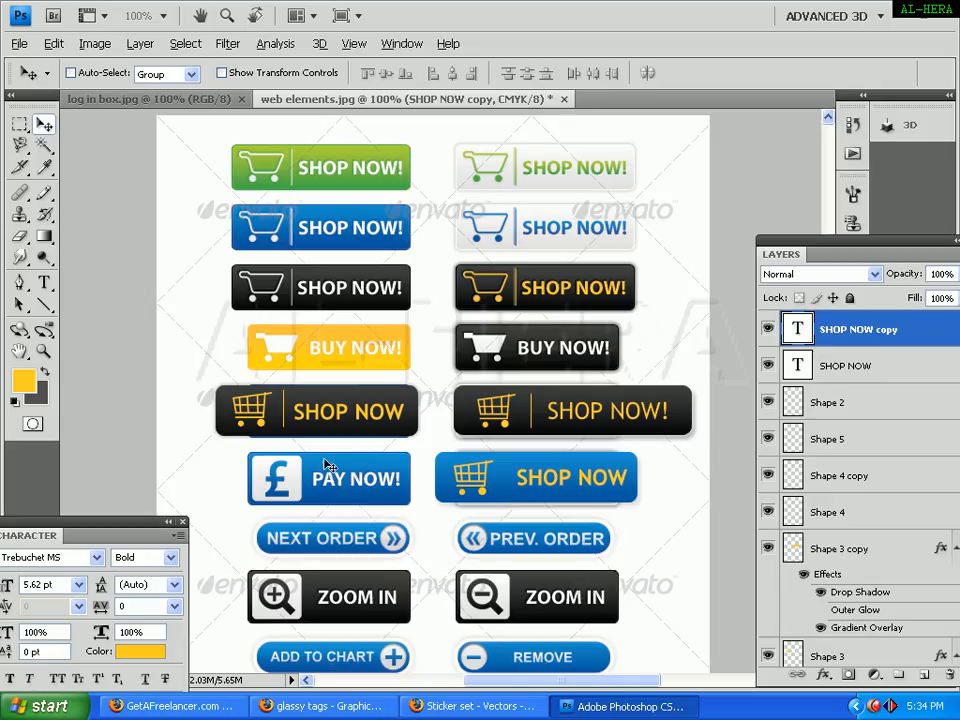
# Change the color of the blue button's SHOP NOW text to white
pyautogui.rightClick(360, 462)
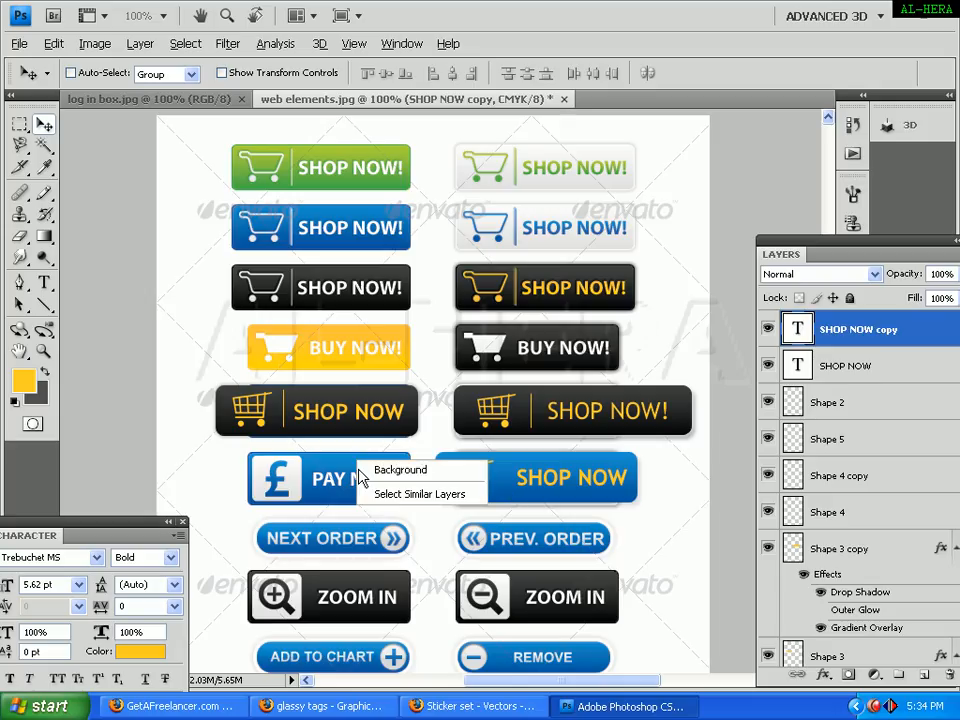
pyautogui.click(396, 467)
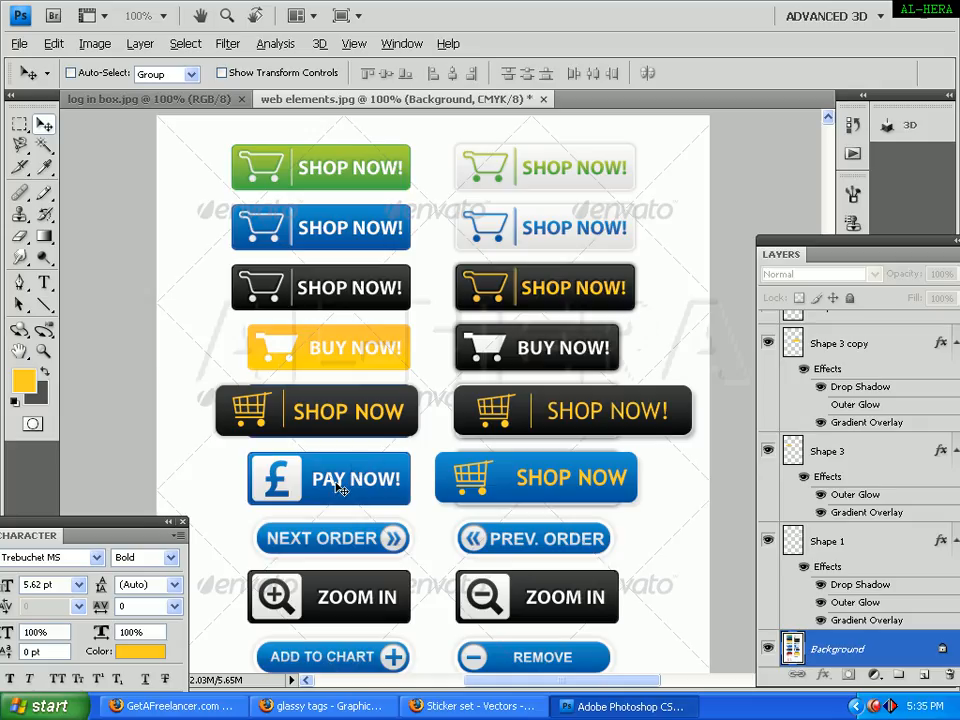
pyautogui.keyDown('ctrl'); pyautogui.click(541, 483); pyautogui.keyUp('ctrl')
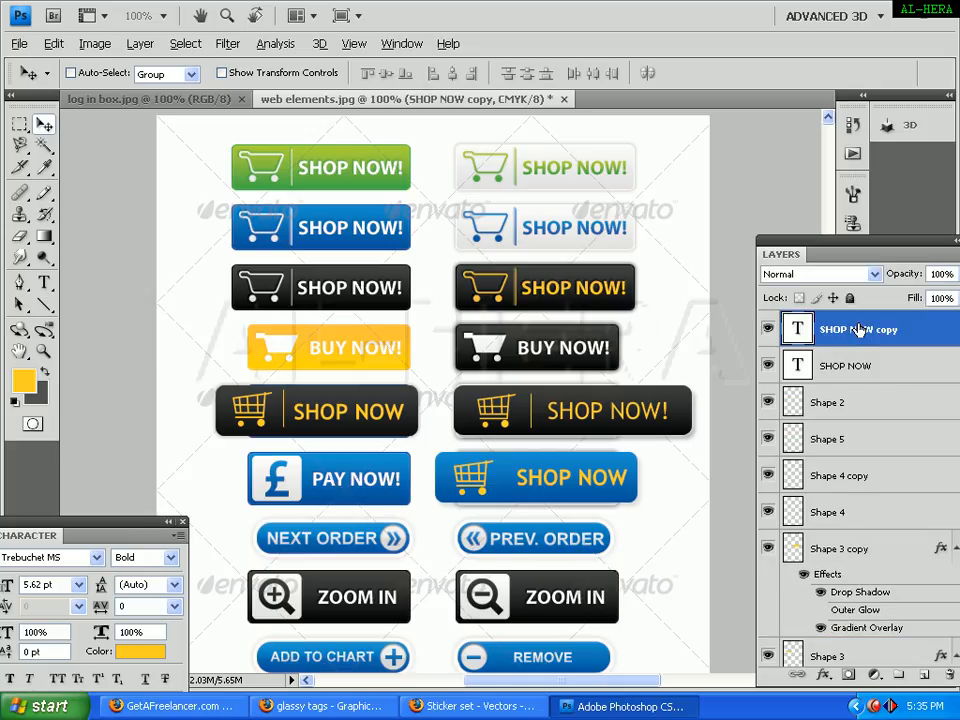
pyautogui.doubleClick(800, 330)
pyautogui.click(572, 73)
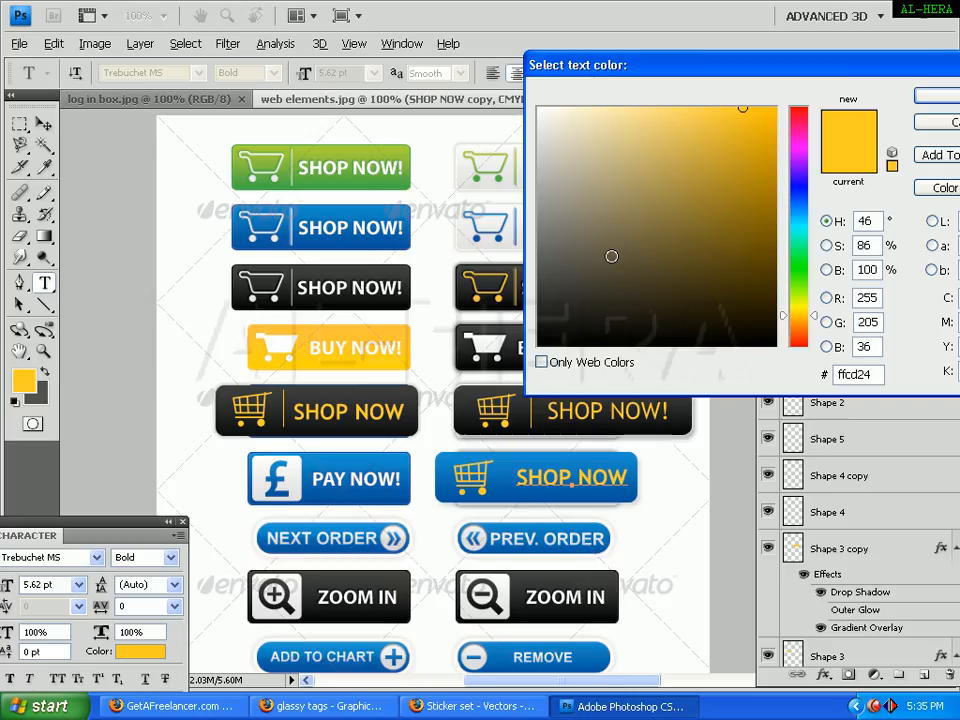
pyautogui.moveTo(611, 256); pyautogui.dragTo(518, 76)
pyautogui.press('Return')
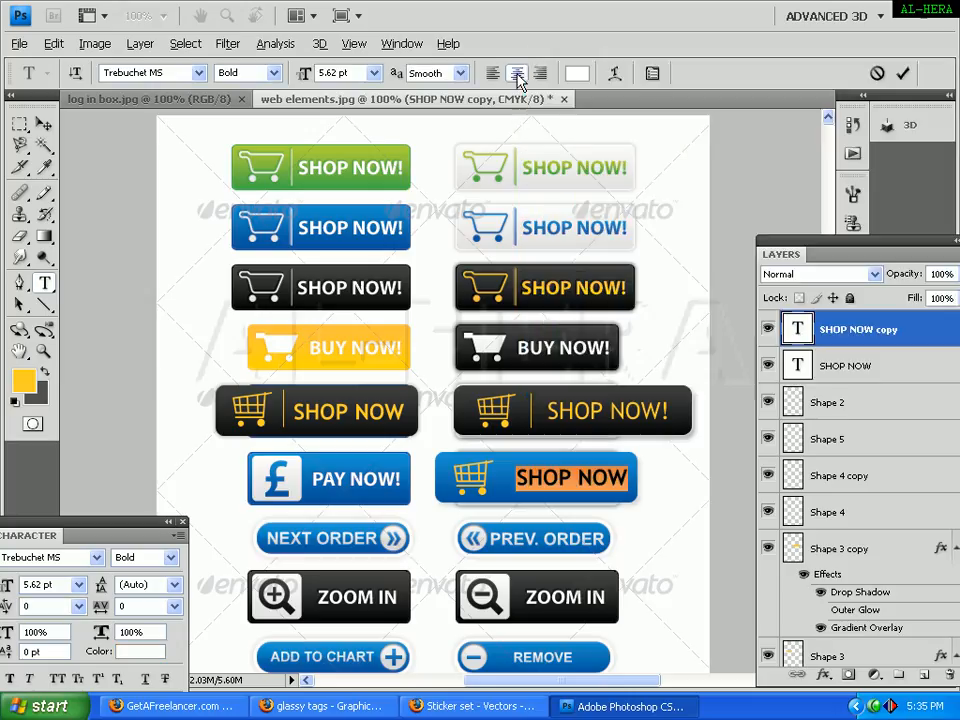
pyautogui.click(43, 125)
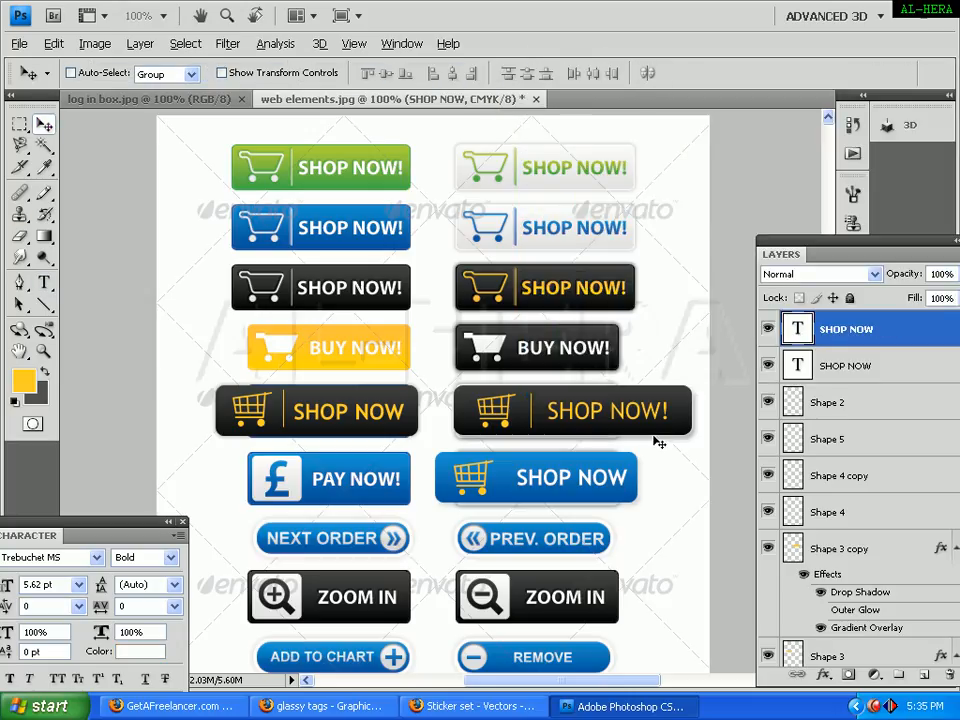
# Load the blue rectangle's outline as a selection and add a new layer directly above it
pyautogui.rightClick(492, 484)
pyautogui.click(510, 487)
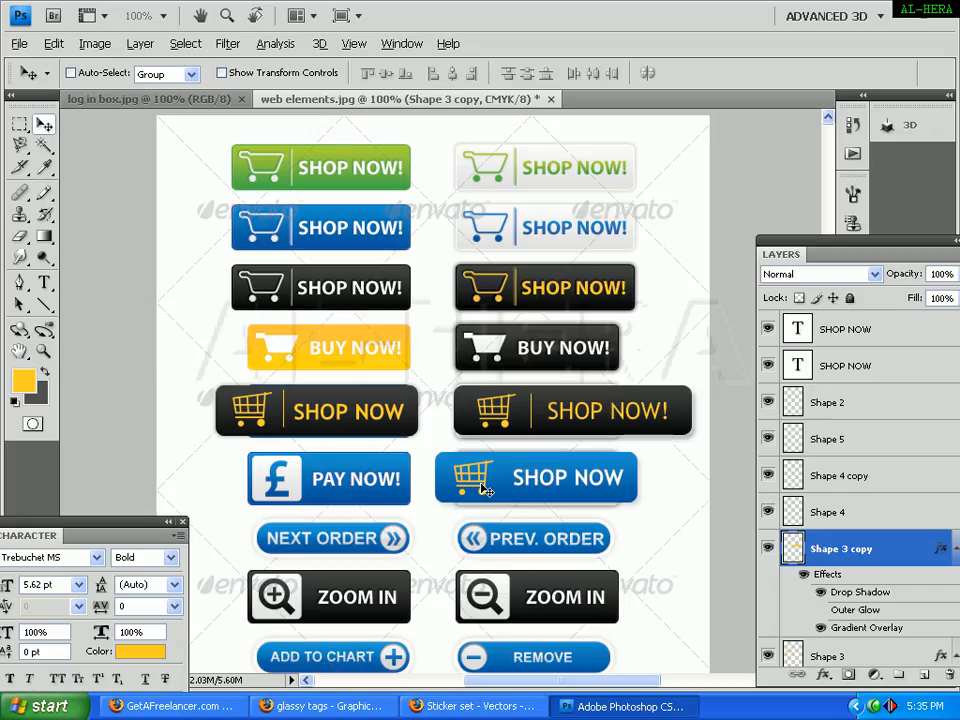
pyautogui.keyDown('ctrl'); pyautogui.click(795, 548); pyautogui.keyUp('ctrl')
pyautogui.click(925, 675)
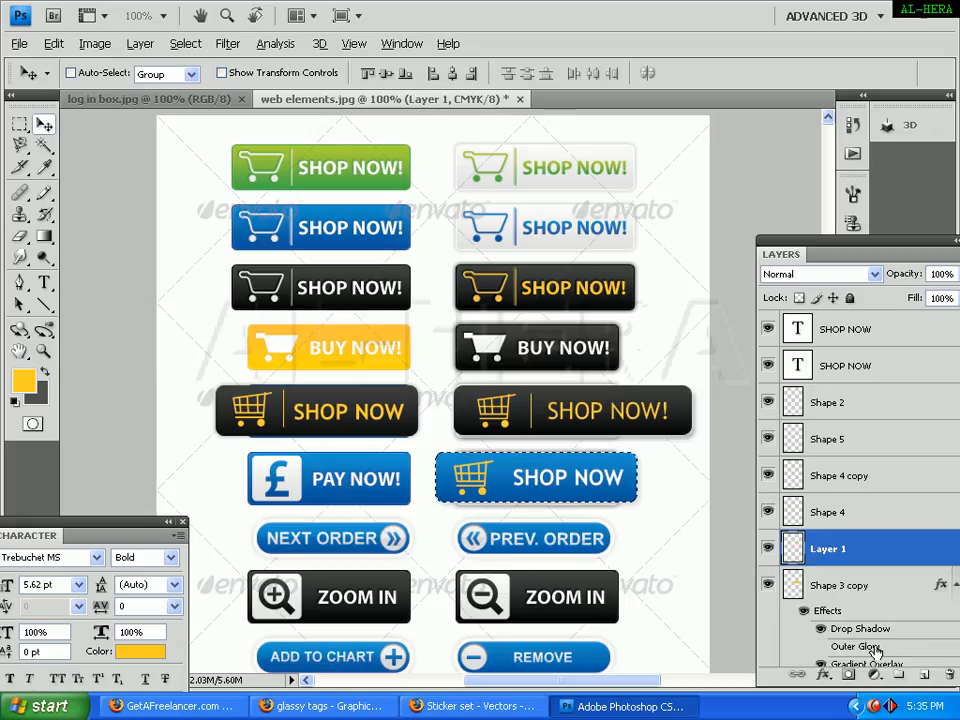
# Deselect the outline selection around the blue rectangle
pyautogui.click(19, 124)
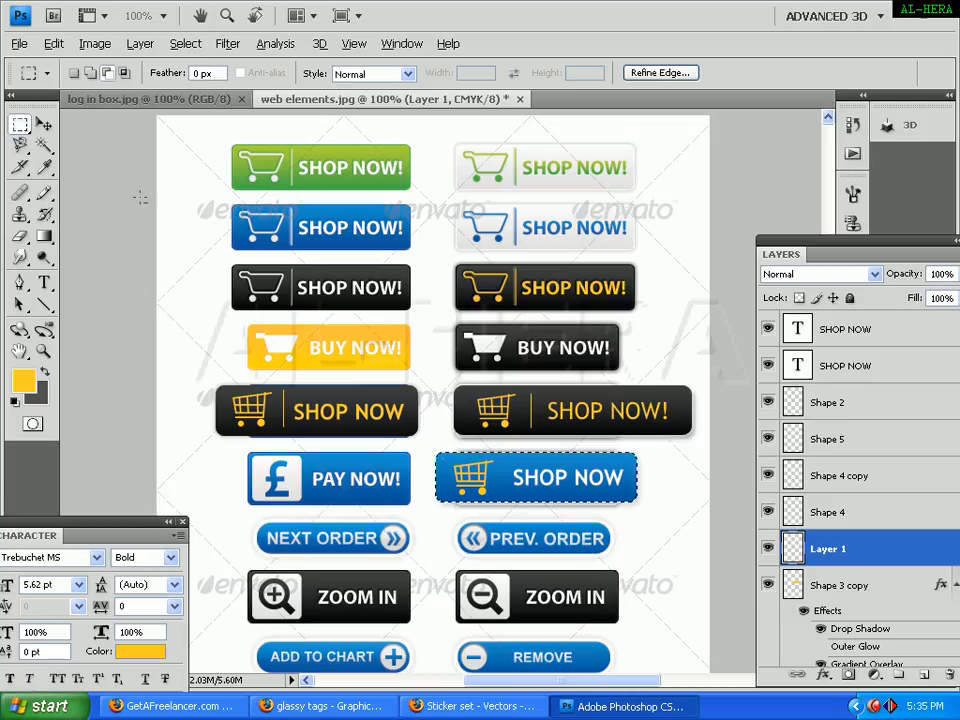
pyautogui.hotkey('ctrl', 'd')
pyautogui.click(44, 124)
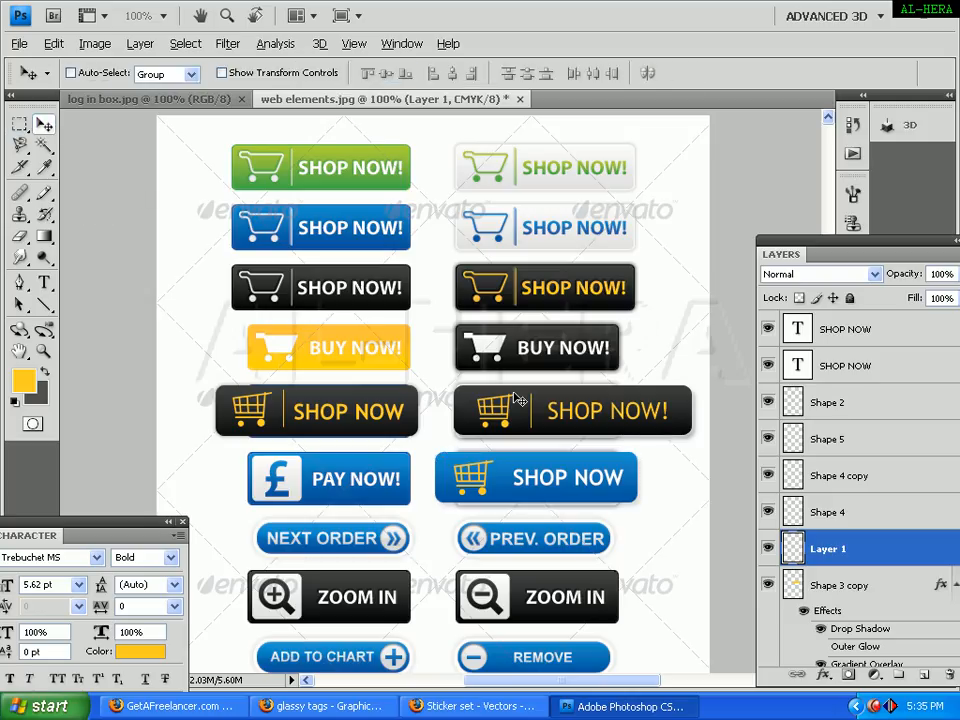
# Remove the empty new layer above the blue rectangle and hide the yellow cart on the blue button
pyautogui.rightClick(487, 482)
pyautogui.click(527, 477)
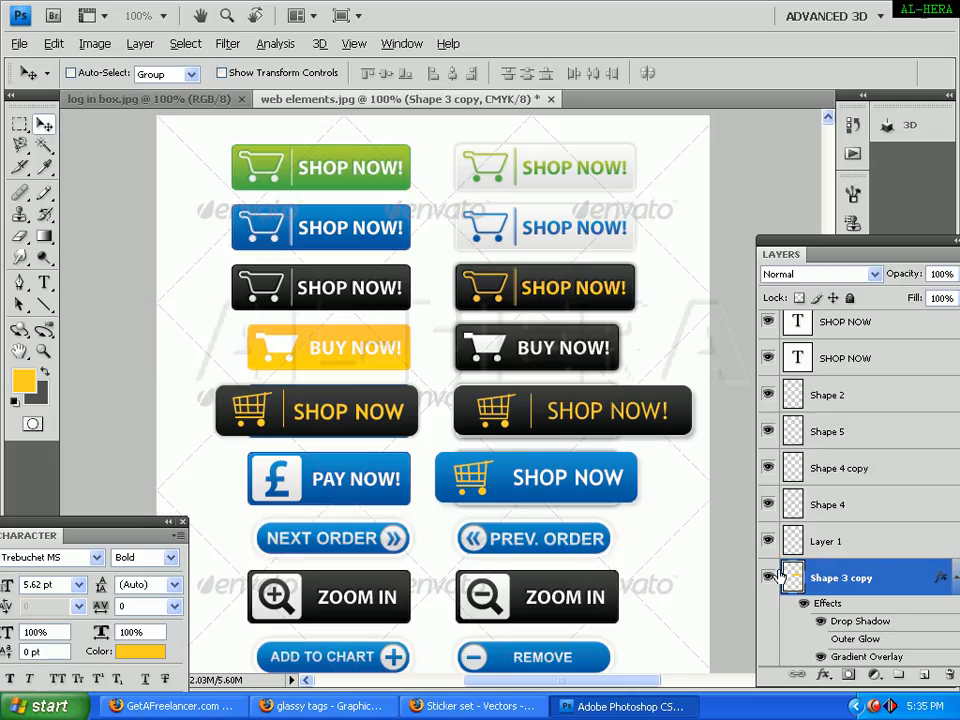
pyautogui.moveTo(862, 566); pyautogui.dragTo(843, 572)
pyautogui.hotkey('ctrl', 'z')
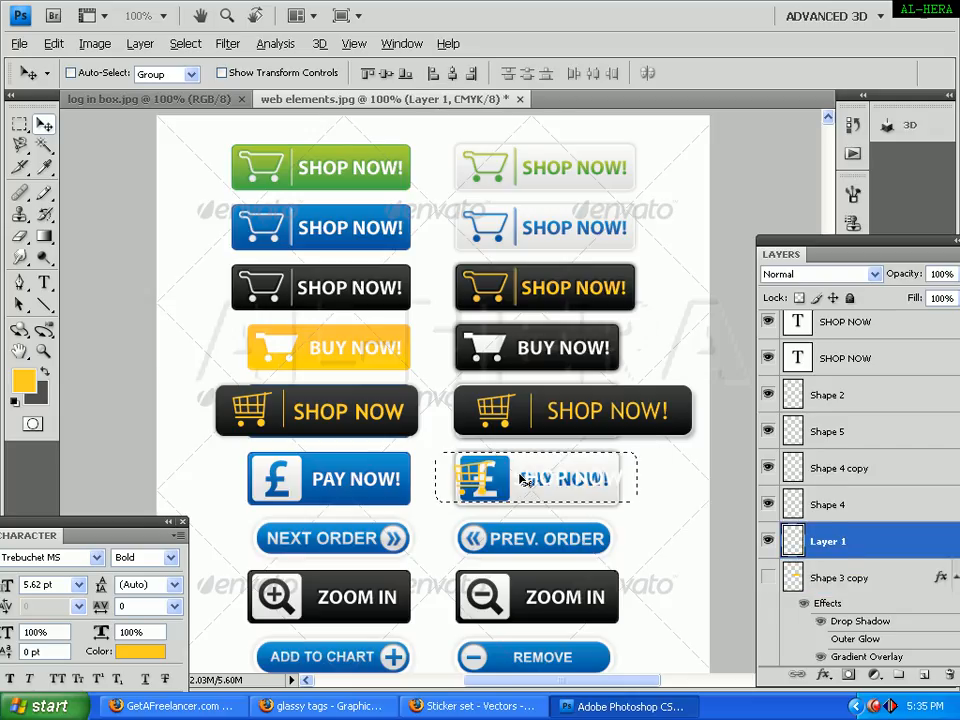
pyautogui.hotkey('ctrl', 'z')
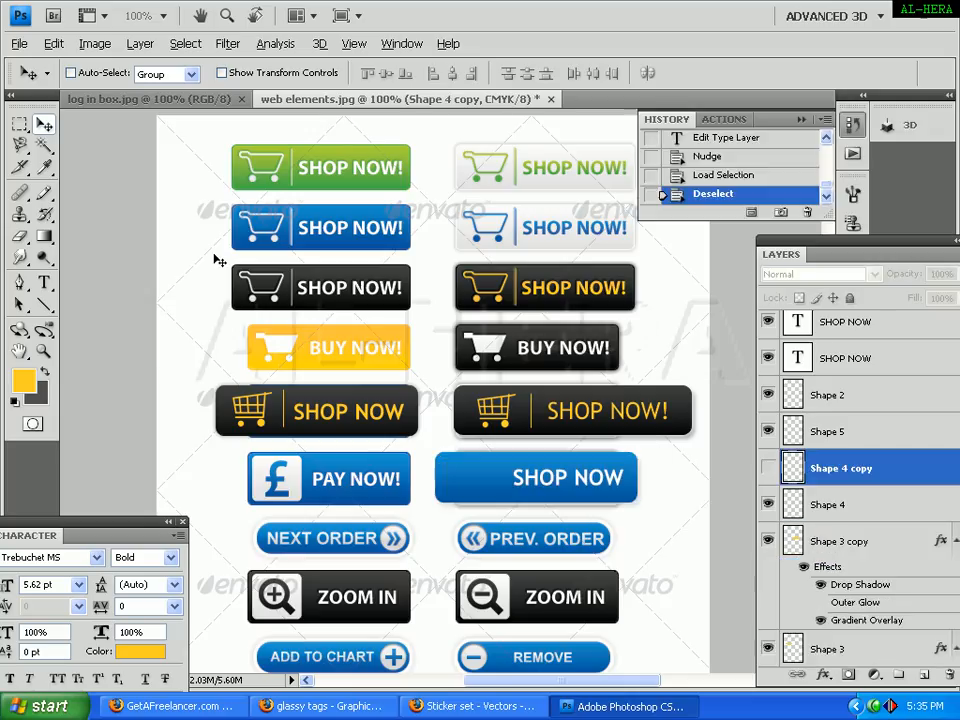
# Draw a white shopping cart custom shape (#ffffff) on the left end of the blue button
pyautogui.click(23, 380)
pyautogui.click(538, 108)
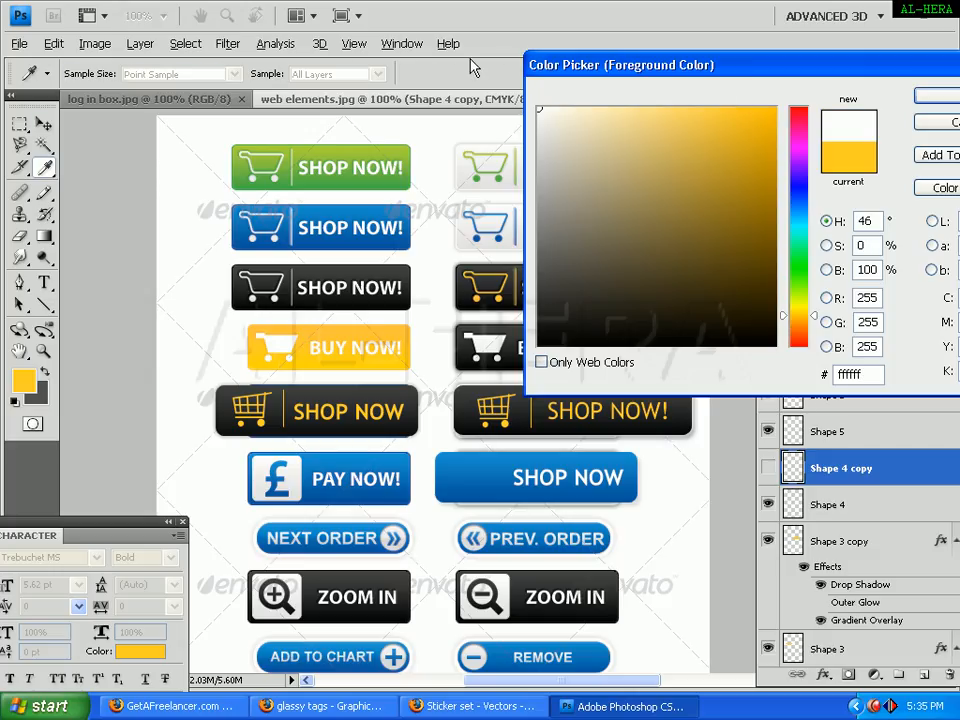
pyautogui.press('Return')
pyautogui.click(44, 305)
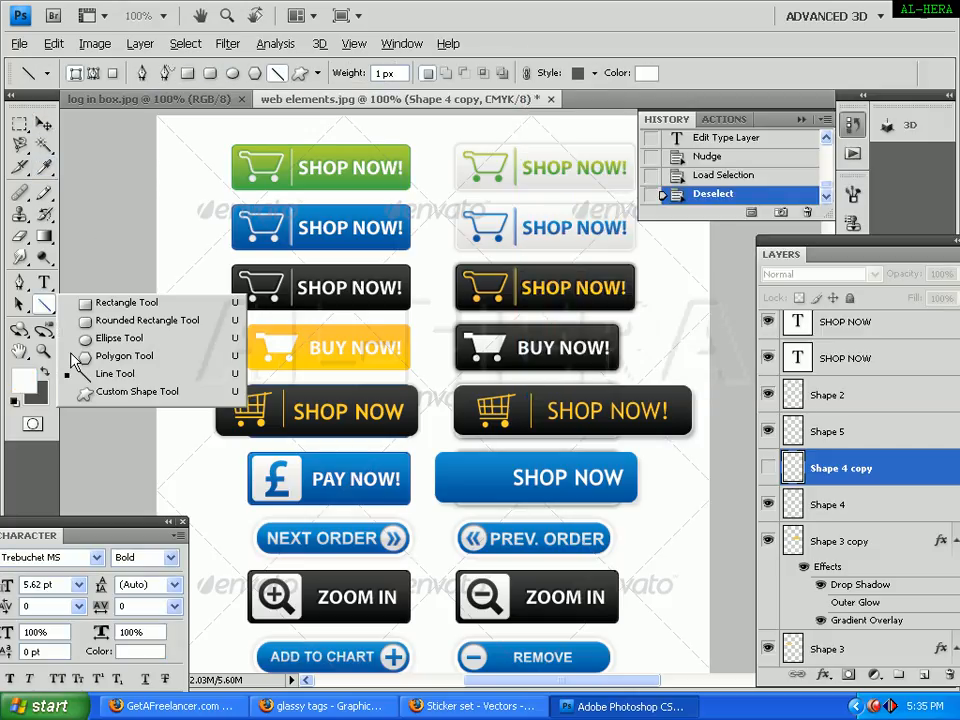
pyautogui.click(88, 390)
pyautogui.moveTo(446, 461); pyautogui.dragTo(498, 508)
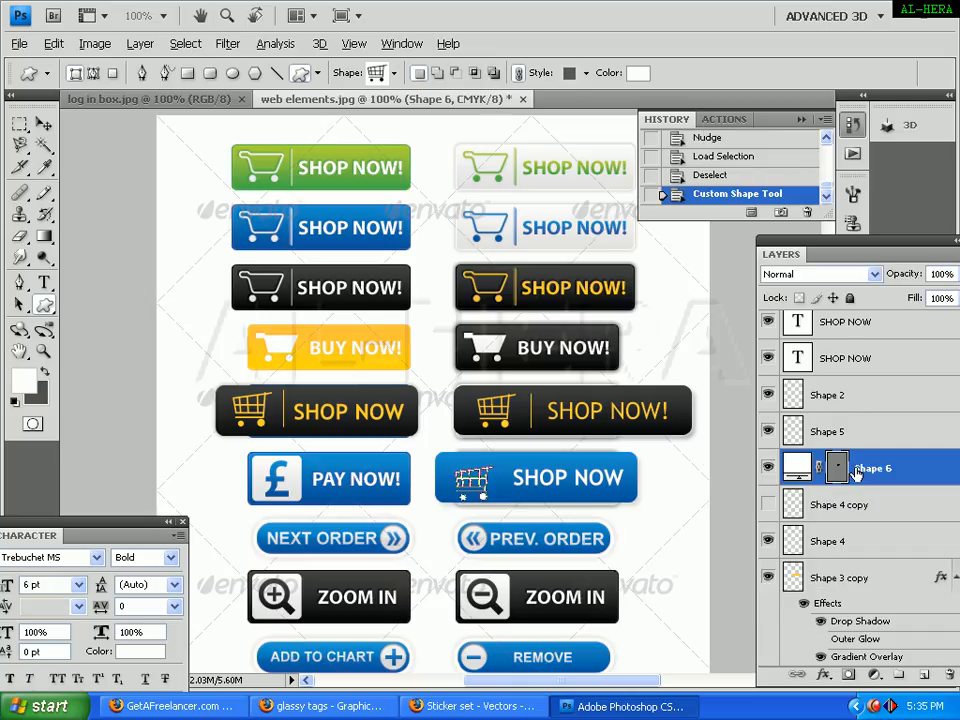
# Rasterize the white cart shape layer and nudge the cart into place on the blue button
pyautogui.rightClick(856, 474)
pyautogui.click(767, 219)
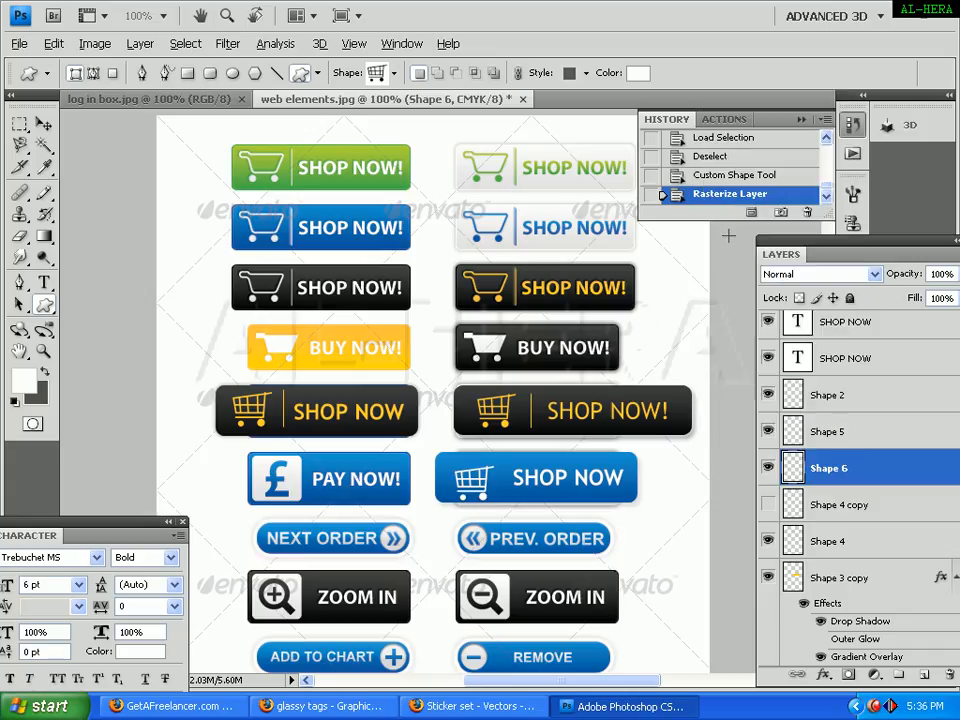
pyautogui.click(43, 123)
pyautogui.press('Left')
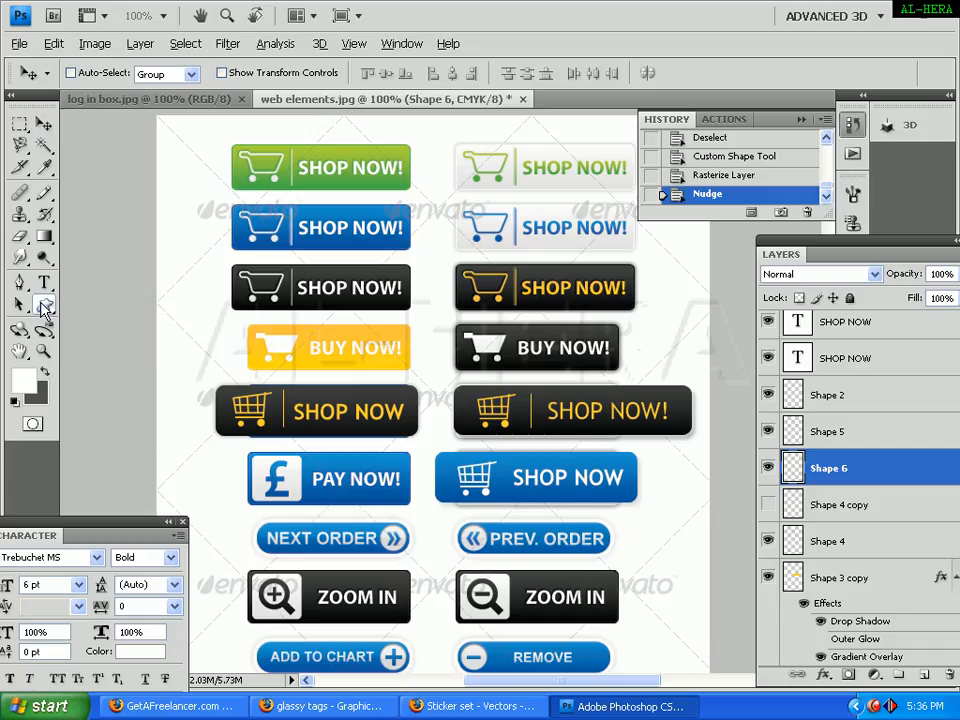
# Draw a 1 px white vertical divider line between the cart and the SHOP NOW text on the blue button
pyautogui.moveTo(44, 308); pyautogui.dragTo(88, 387)
pyautogui.click(90, 380)
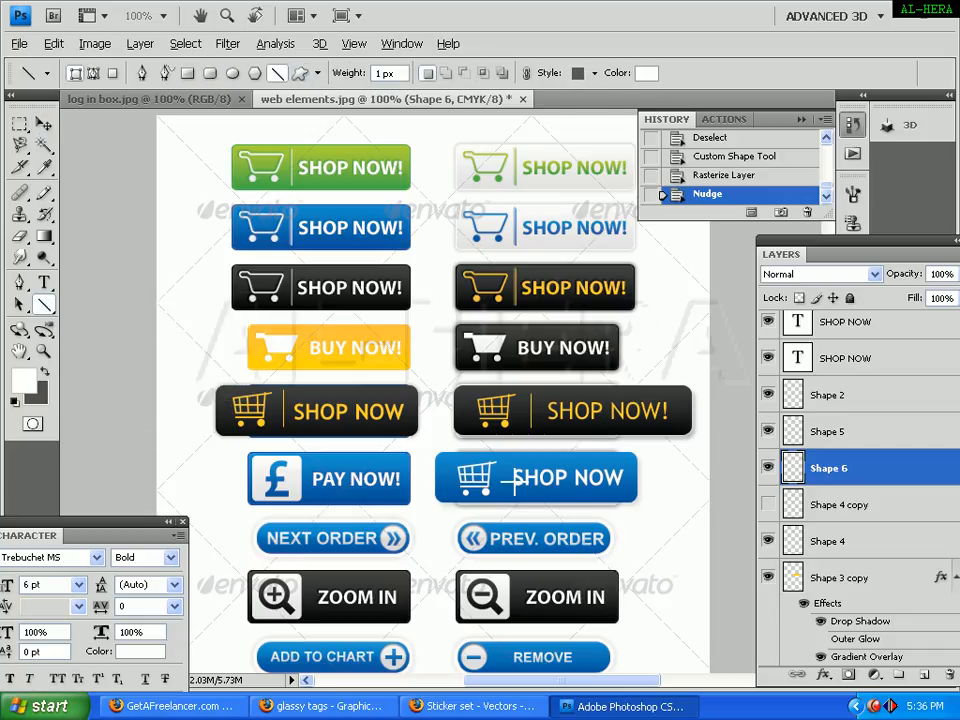
pyautogui.moveTo(502, 462); pyautogui.dragTo(503, 497)
# Rasterize the blue button's divider line and nudge it slightly to adjust its position
pyautogui.rightClick(871, 470)
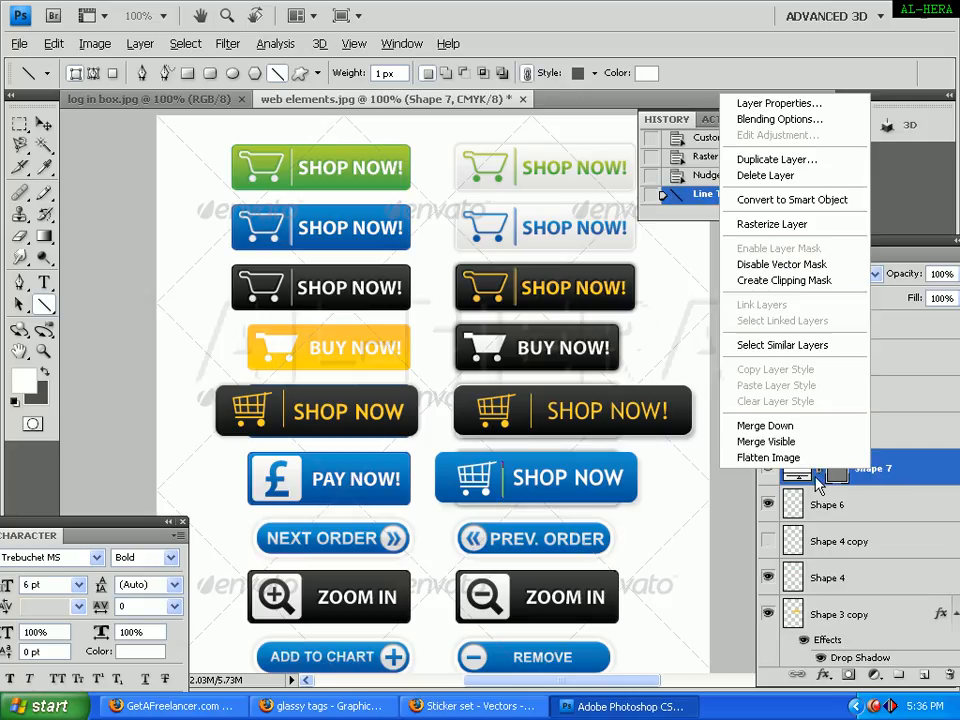
pyautogui.click(787, 224)
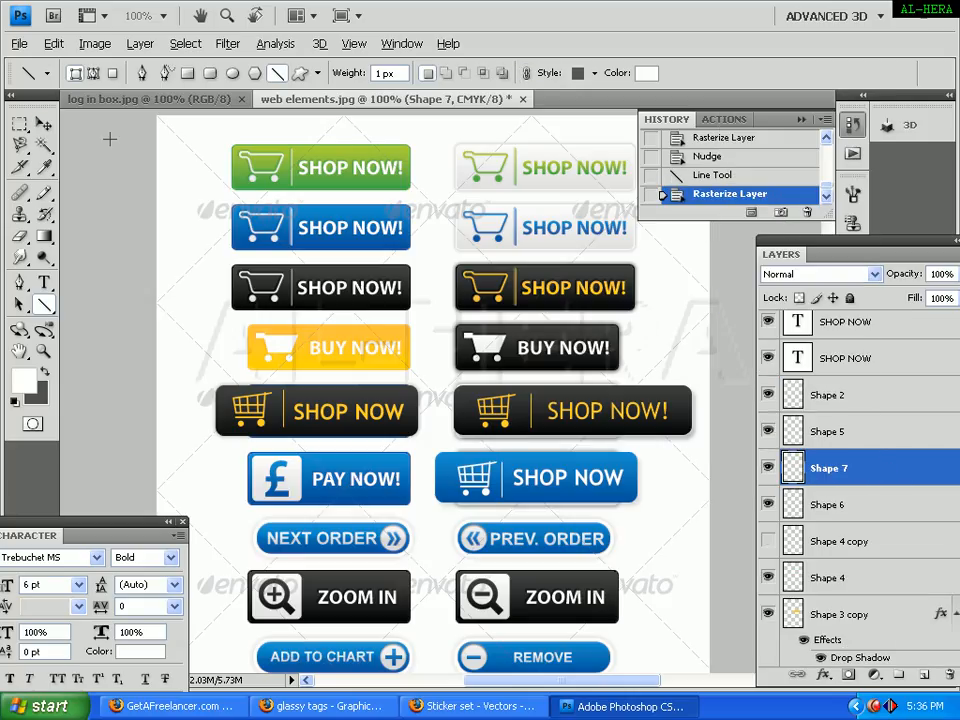
pyautogui.press('v')
pyautogui.press('Left')
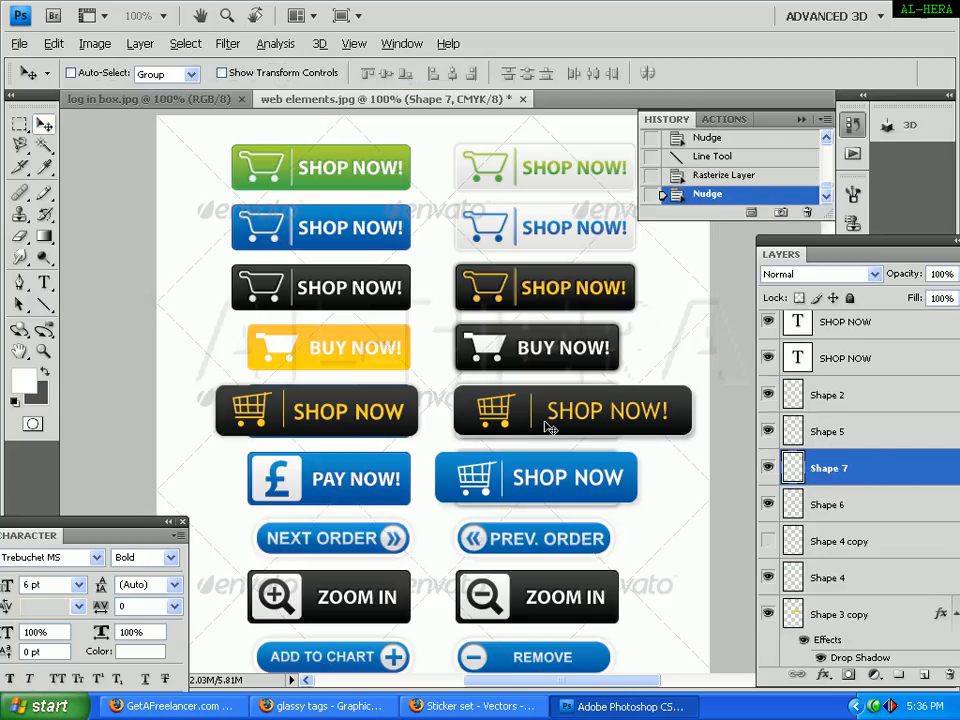
# Nudge the white cart a few pixels left, away from the blue button's divider line
pyautogui.rightClick(488, 493)
pyautogui.click(497, 501)
pyautogui.press('Left')
pyautogui.press('Left')
pyautogui.press('Left')
pyautogui.press('Left')
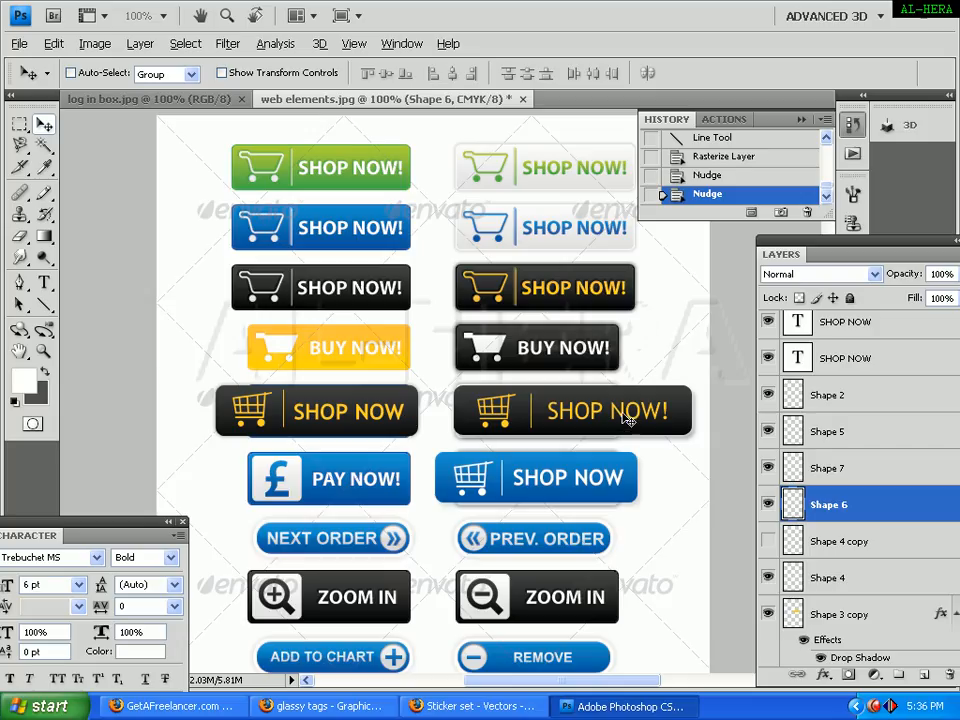
# Dock the floating Layers panel and select the Background layer that holds the RATING button
pyautogui.moveTo(805, 250); pyautogui.dragTo(825, 242)
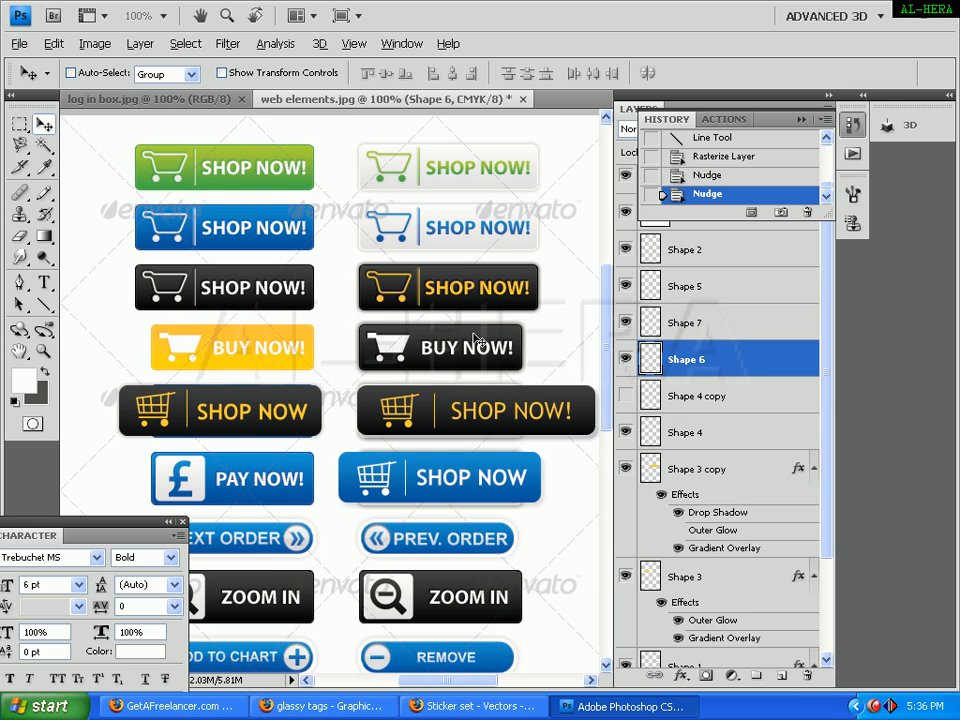
pyautogui.scroll(-3, 614, 418)
pyautogui.scroll(-1, 614, 418)
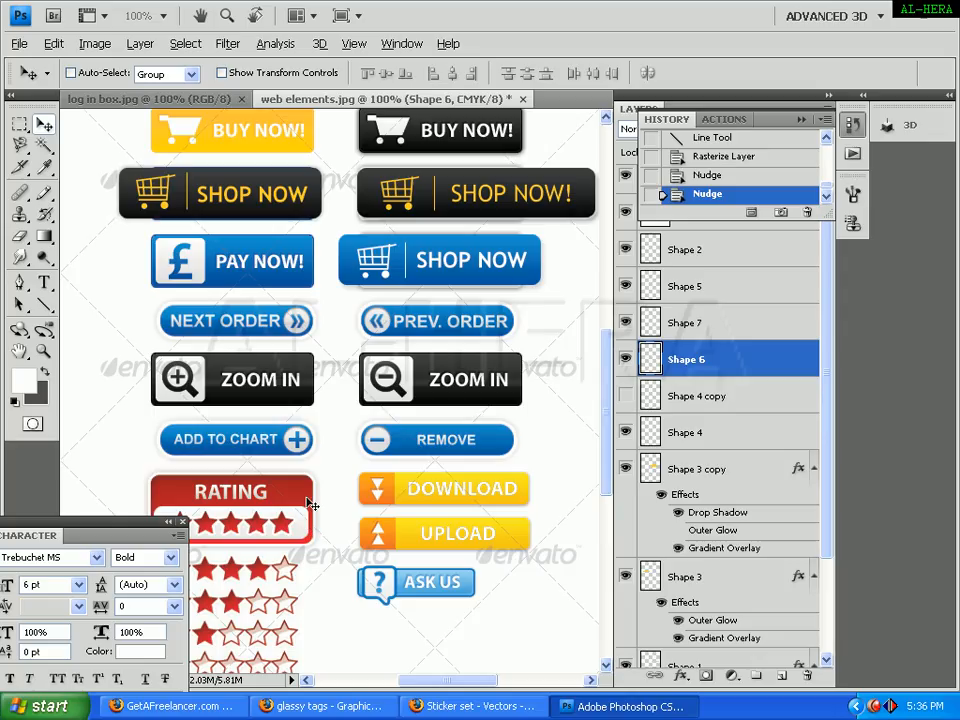
pyautogui.press('Tab')
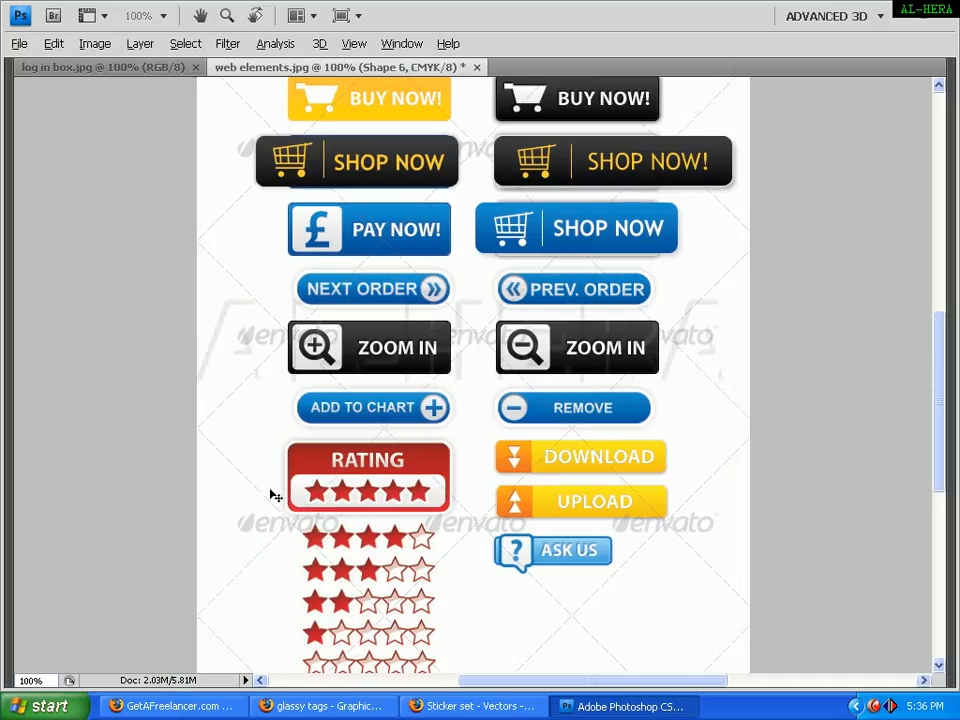
pyautogui.press('Tab')
pyautogui.rightClick(310, 497)
pyautogui.click(302, 500)
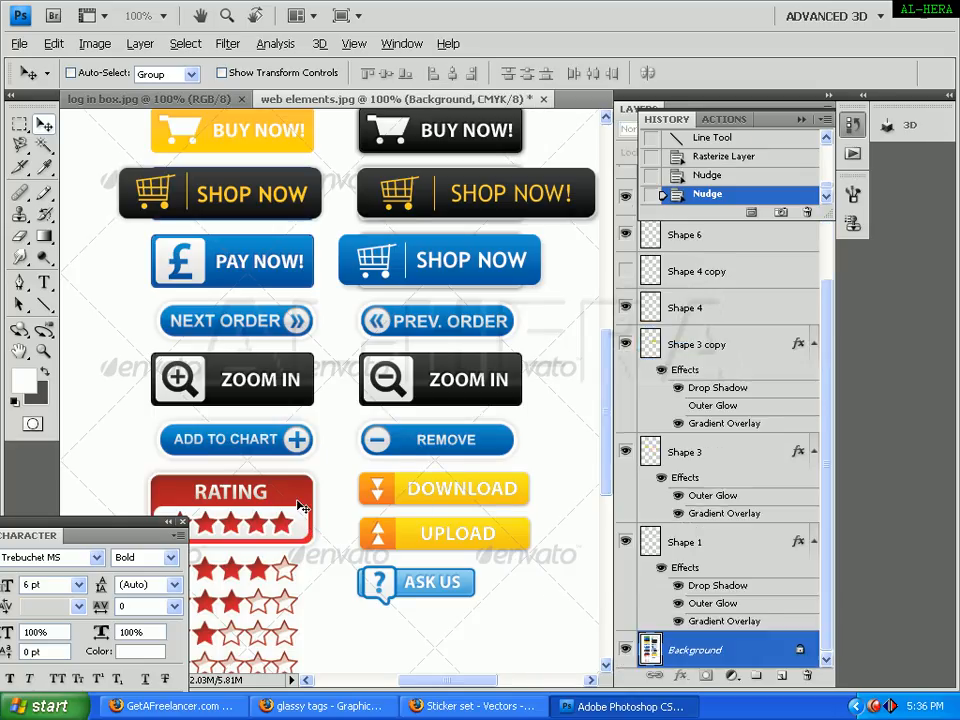